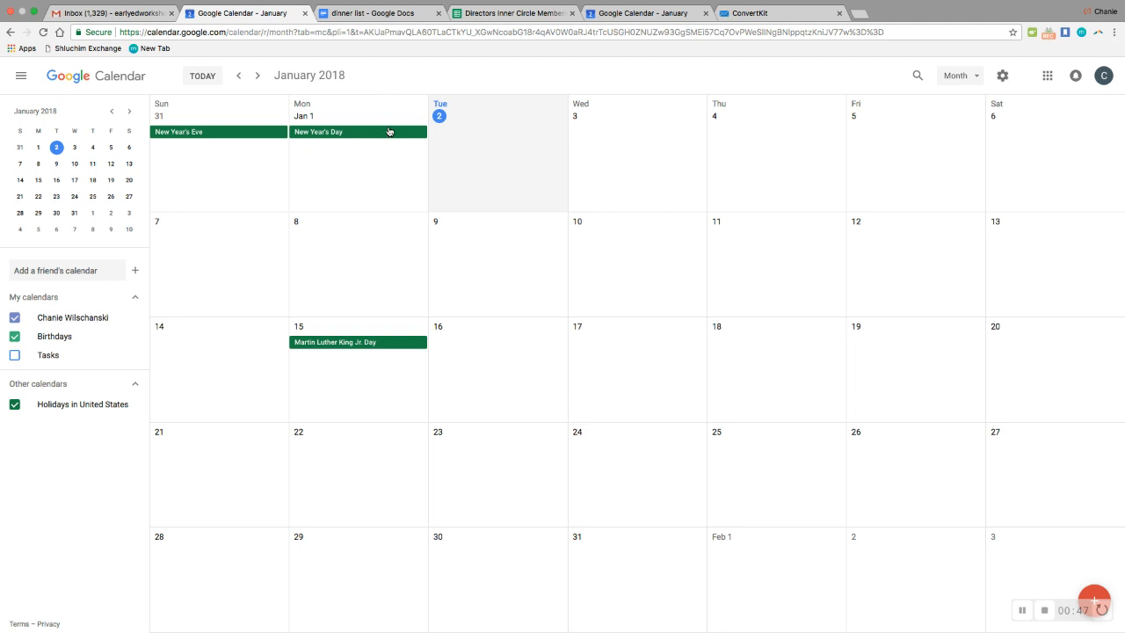
Start an all-day event on January 1, 2018 titled "Teacher + personal development"
{"action": "left_click", "coordinate": [308, 160]}
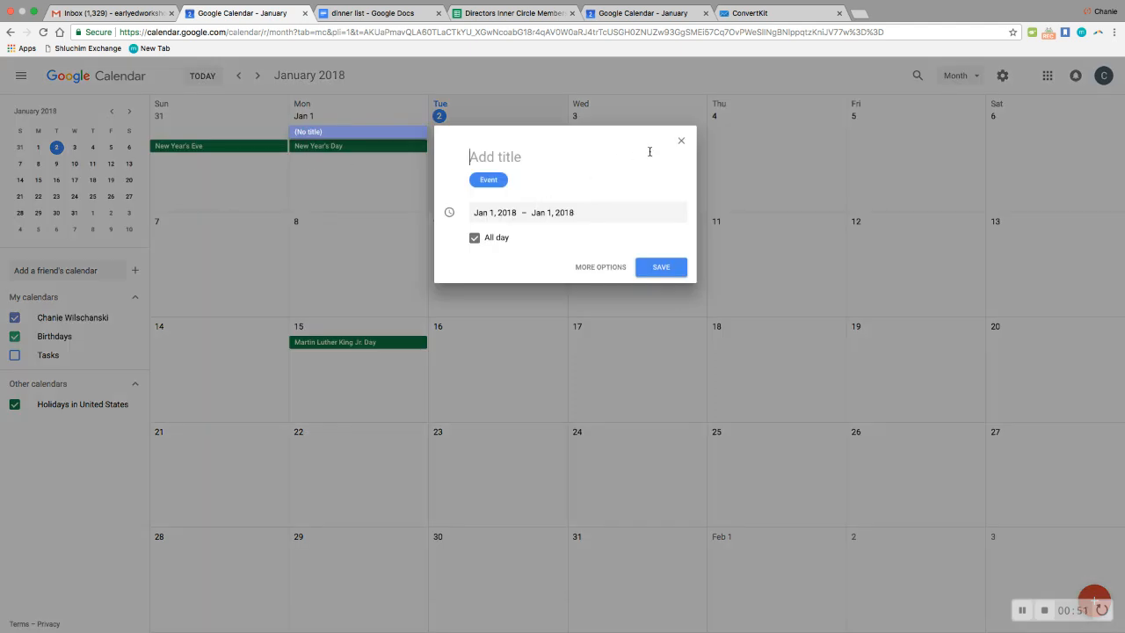
{"action": "left_click", "coordinate": [681, 142]}
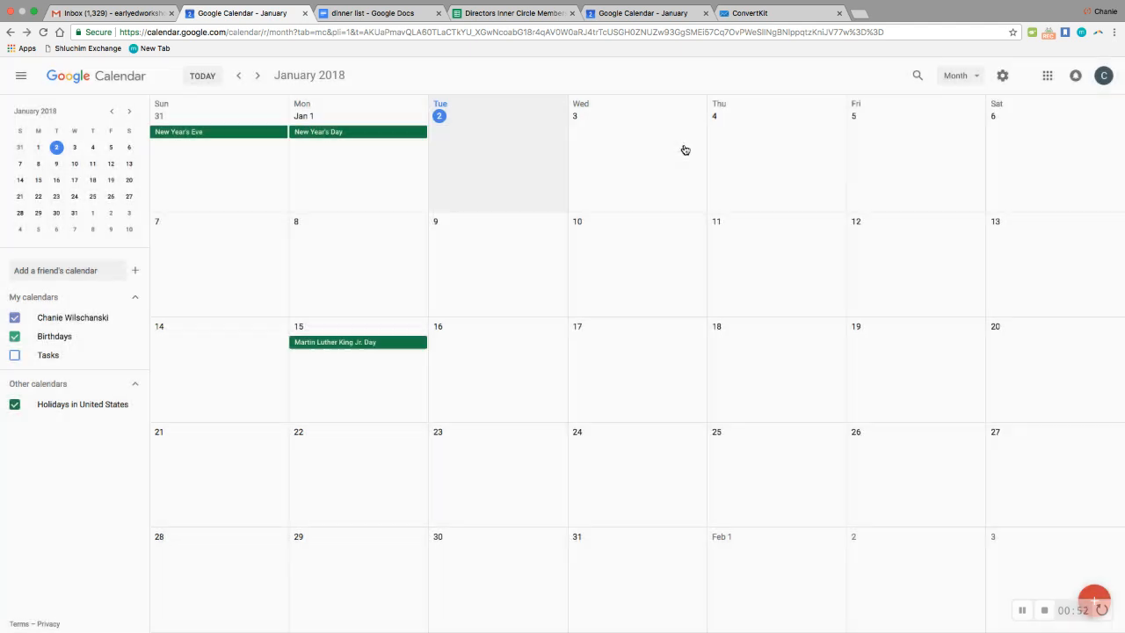
{"action": "left_click", "coordinate": [314, 159]}
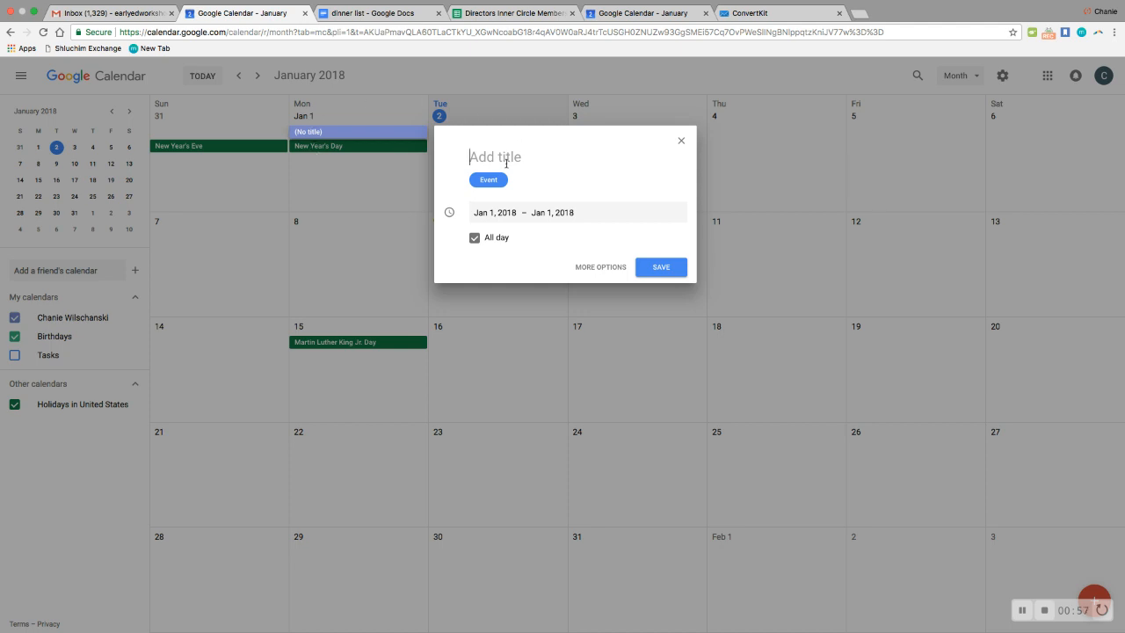
{"action": "type", "text": "Teacher an"}
{"action": "key", "text": "BackSpace"}
{"action": "key", "text": "BackSpace"}
{"action": "key", "text": "BackSpace"}
{"action": "type", "text": "+ person"}
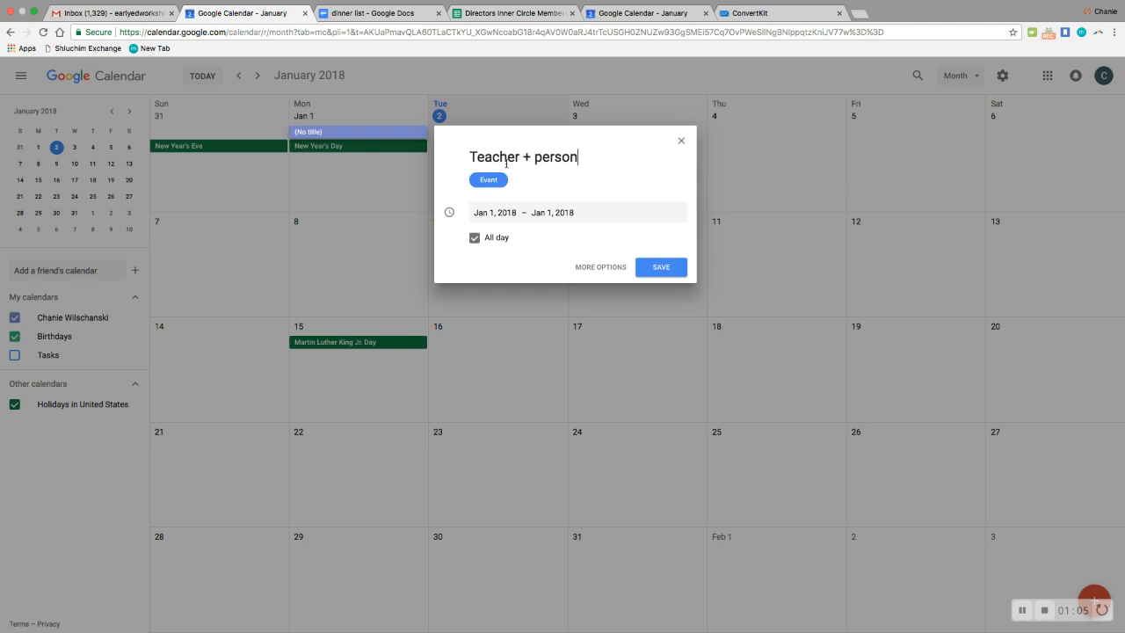
{"action": "type", "text": "al development"}
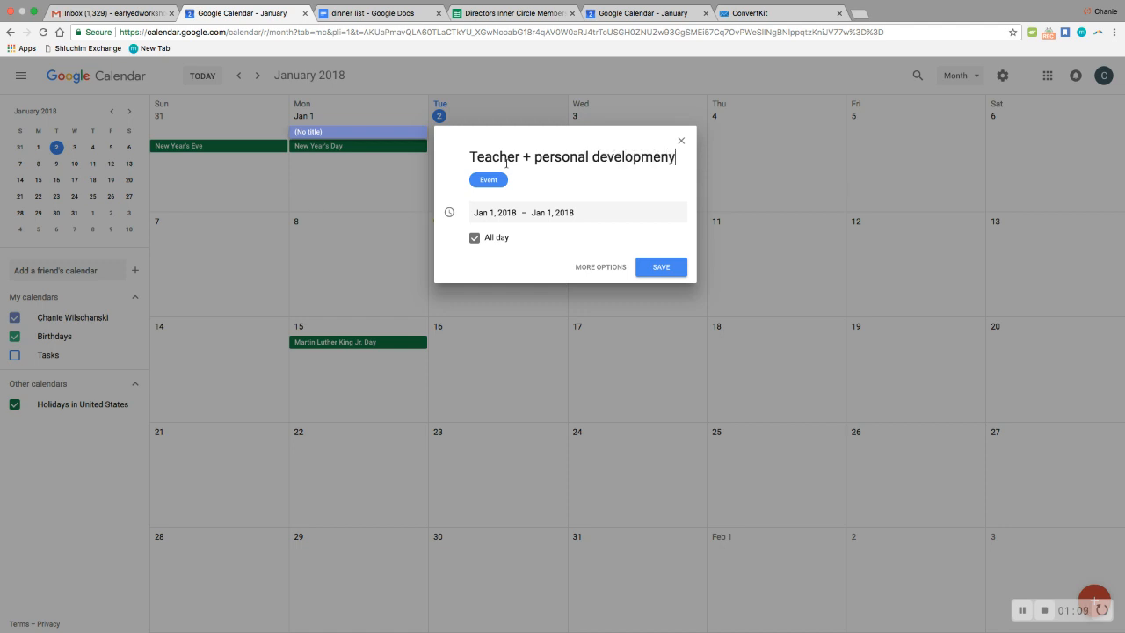
{"action": "key", "text": "BackSpace"}
{"action": "type", "text": "t"}
Set the Teacher + personal development event to repeat weekly on Monday, colour it Flamingo, and save it
{"action": "left_click", "coordinate": [601, 268]}
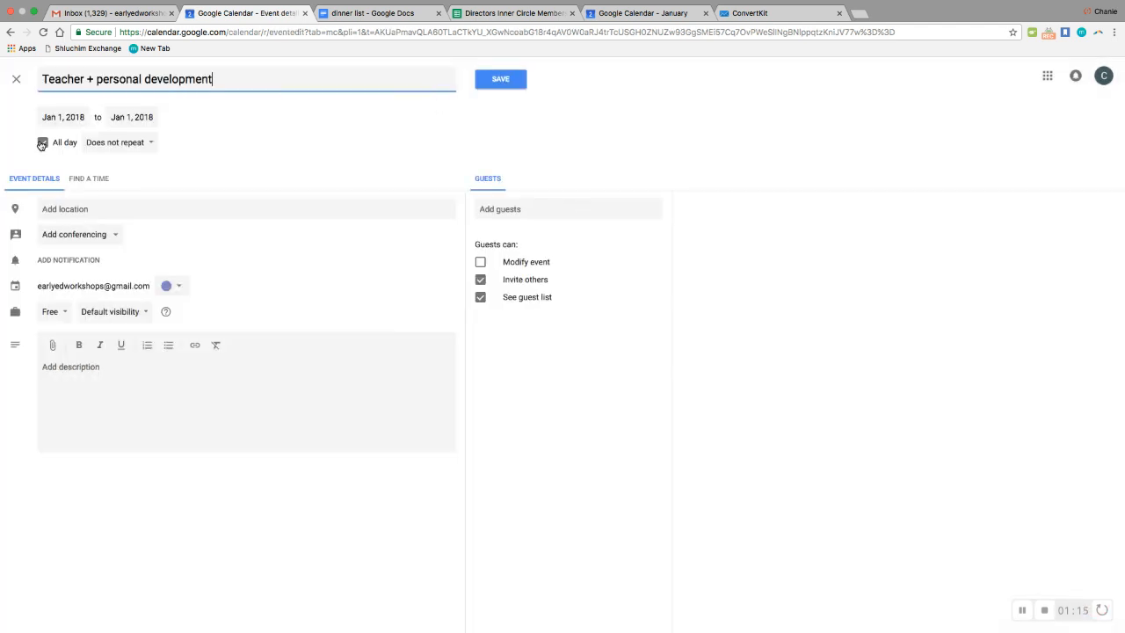
{"action": "left_click", "coordinate": [141, 143]}
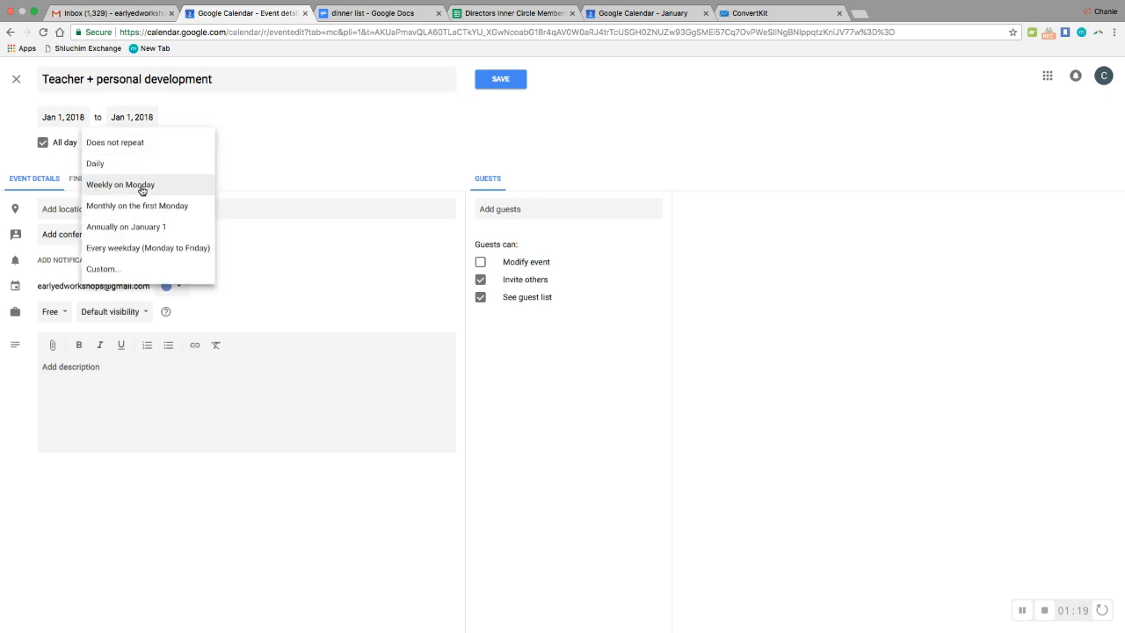
{"action": "left_click", "coordinate": [141, 184]}
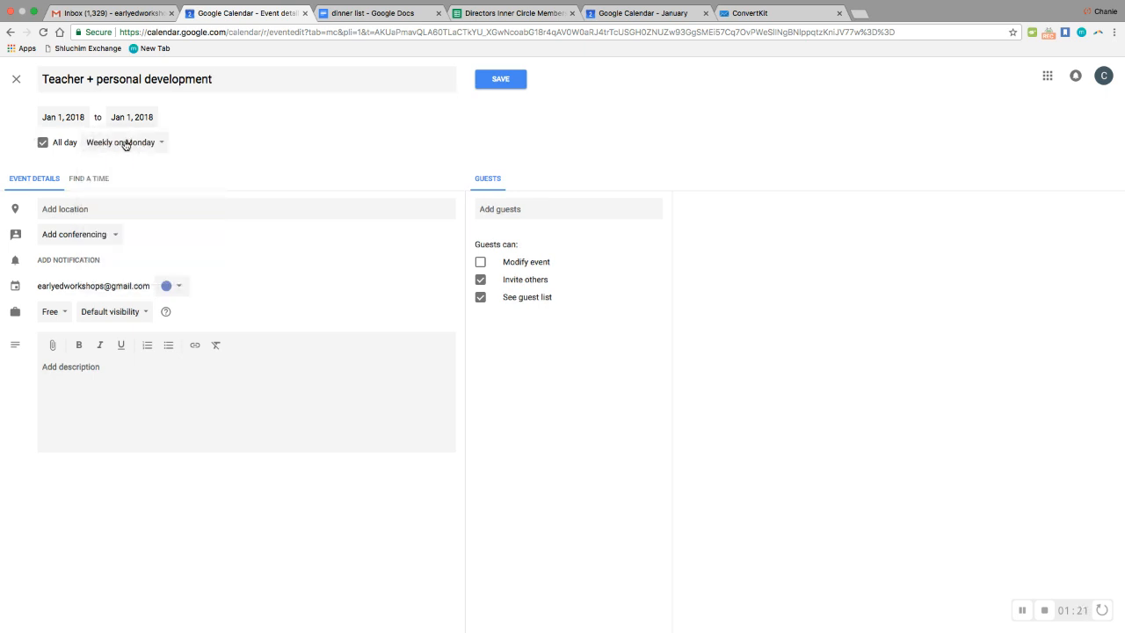
{"action": "left_click", "coordinate": [169, 286]}
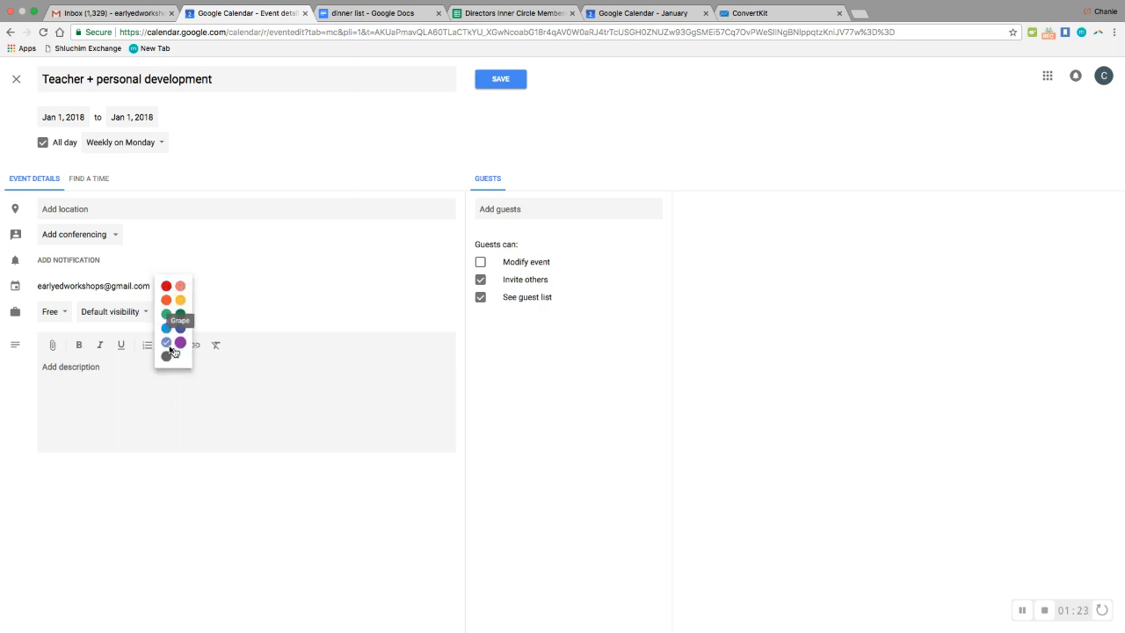
{"action": "left_click", "coordinate": [179, 288]}
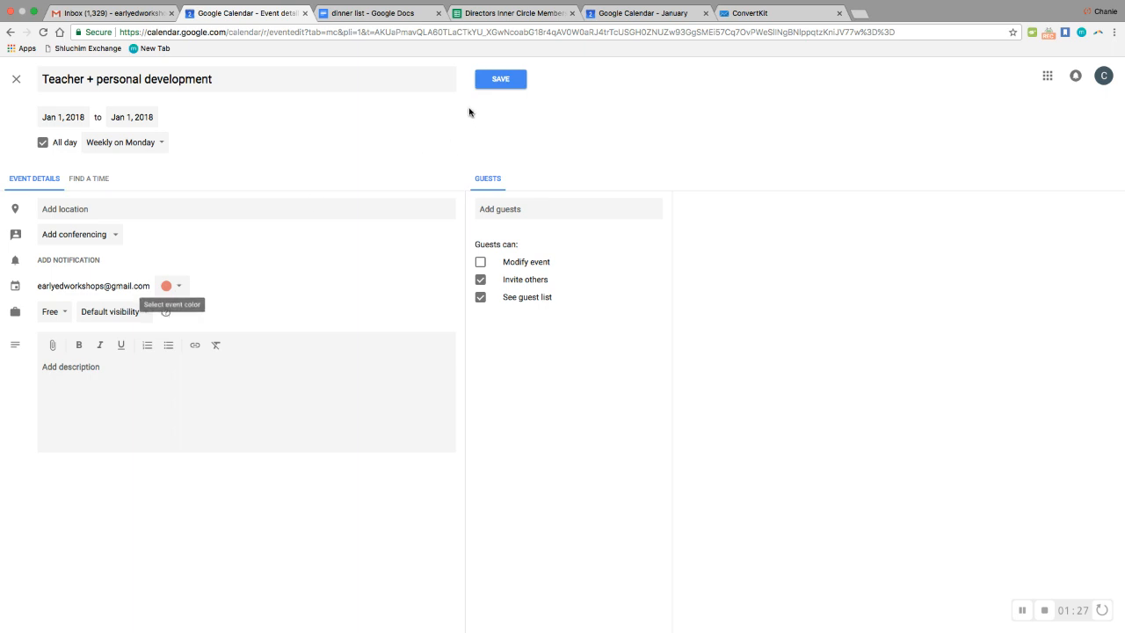
{"action": "left_click", "coordinate": [501, 80]}
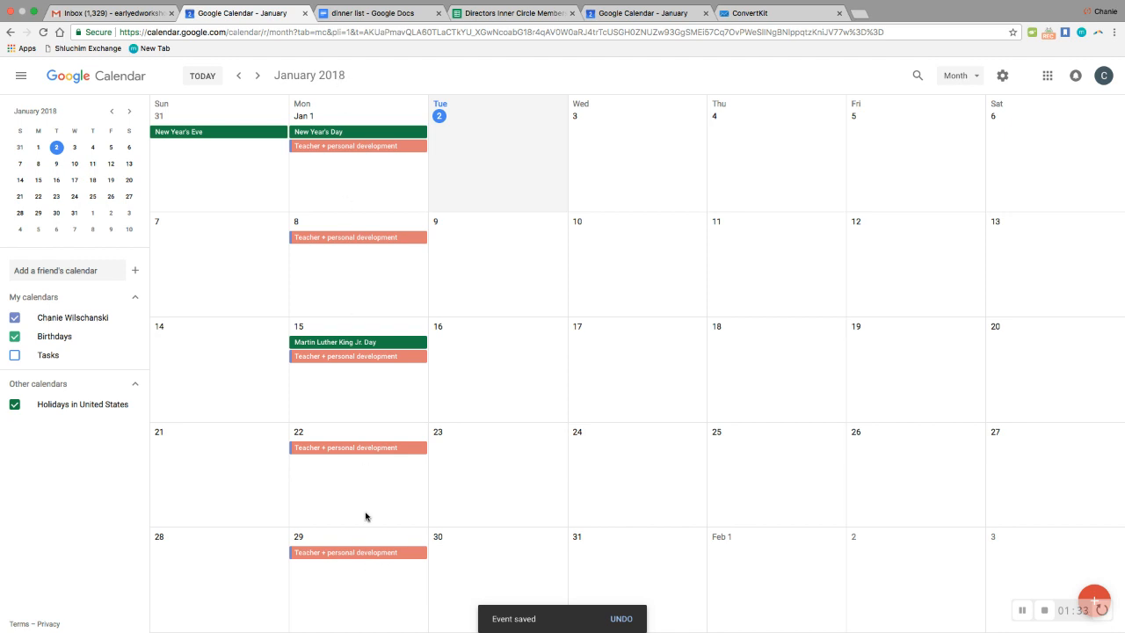
Start an all-day event on January 2, 2018 titled "marketing and class observations"
{"action": "left_click", "coordinate": [480, 143]}
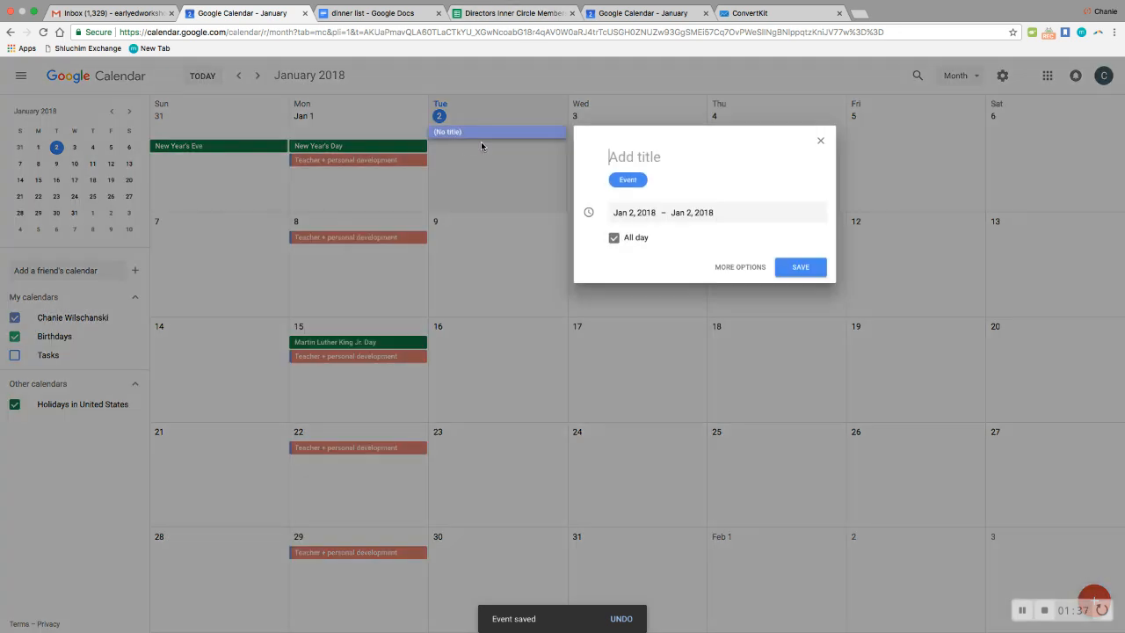
{"action": "type", "text": "mar"}
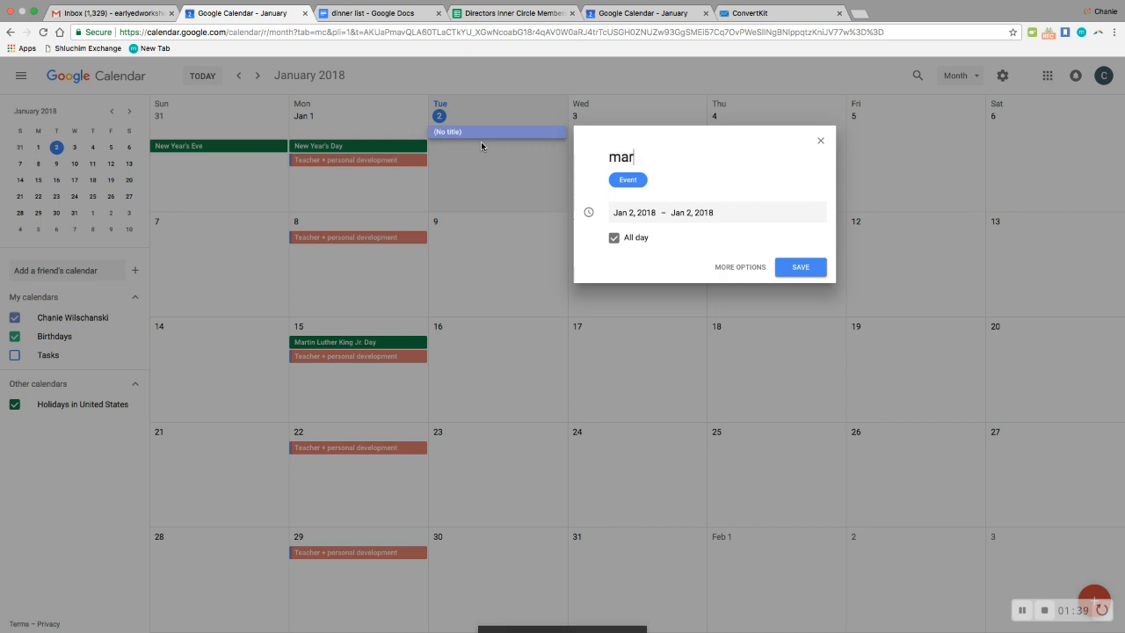
{"action": "type", "text": "keting and class obercati"}
{"action": "key", "text": "BackSpace"}
{"action": "key", "text": "BackSpace"}
{"action": "key", "text": "BackSpace"}
{"action": "key", "text": "BackSpace"}
{"action": "type", "text": "ervations"}
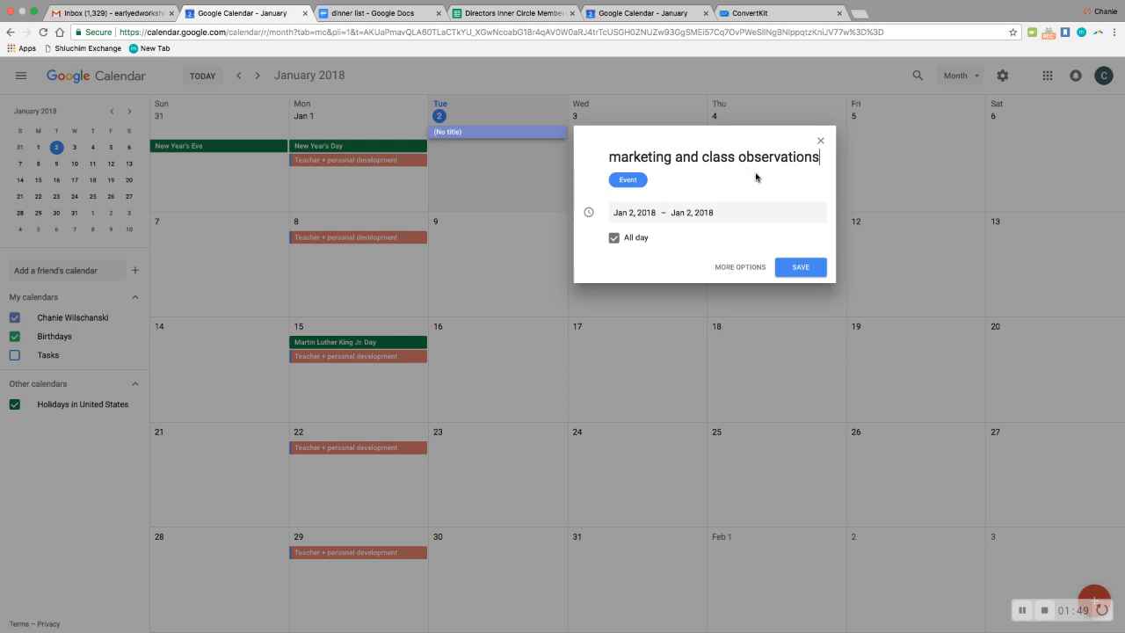
Set the marketing and class observations event to repeat weekly on Tuesday, colour it Basil, and save it
{"action": "left_click", "coordinate": [752, 276]}
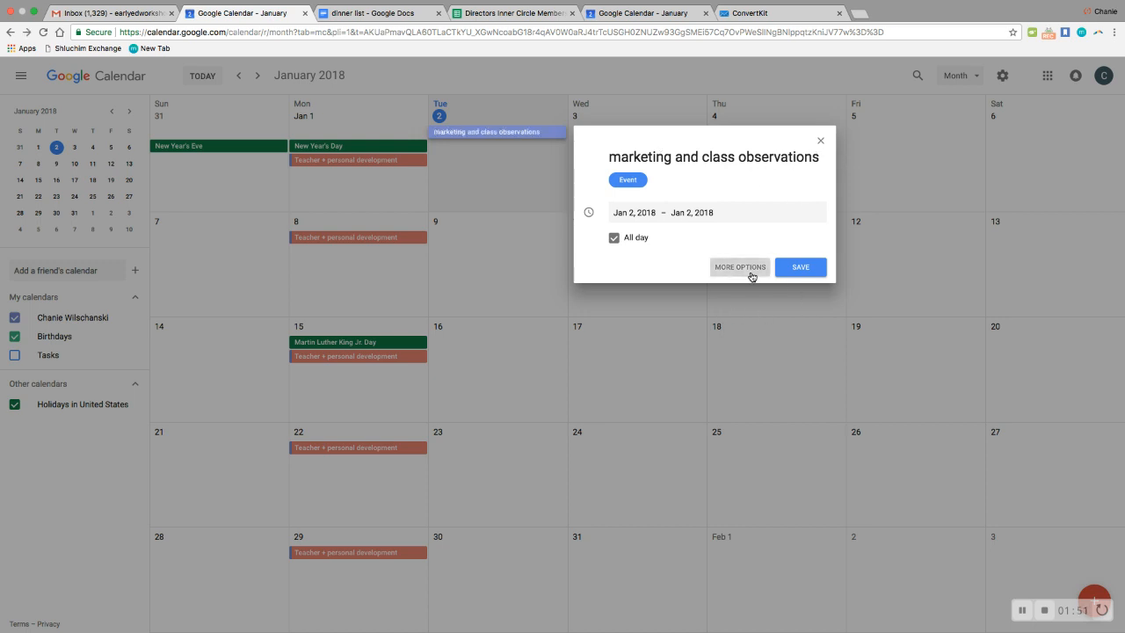
{"action": "left_click", "coordinate": [121, 146]}
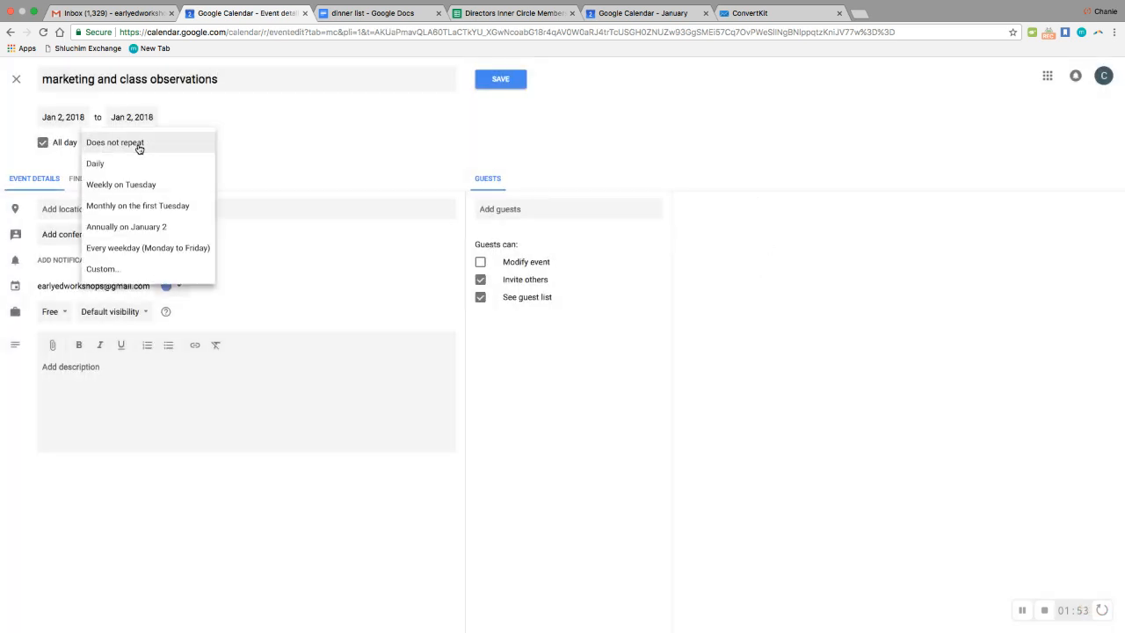
{"action": "left_click", "coordinate": [146, 190]}
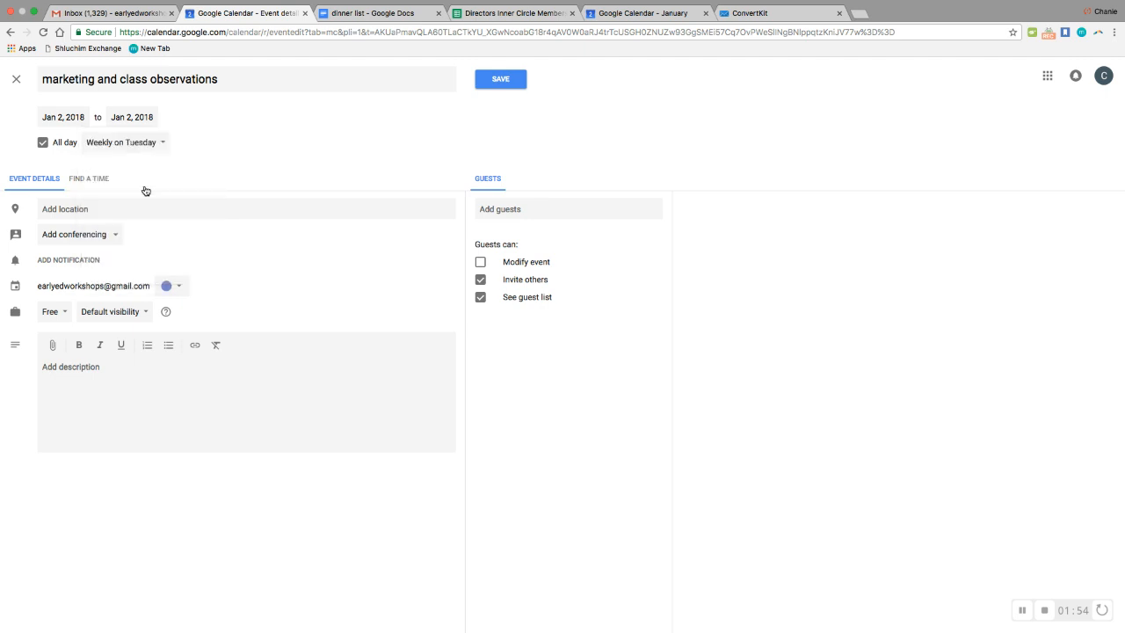
{"action": "left_click", "coordinate": [178, 288]}
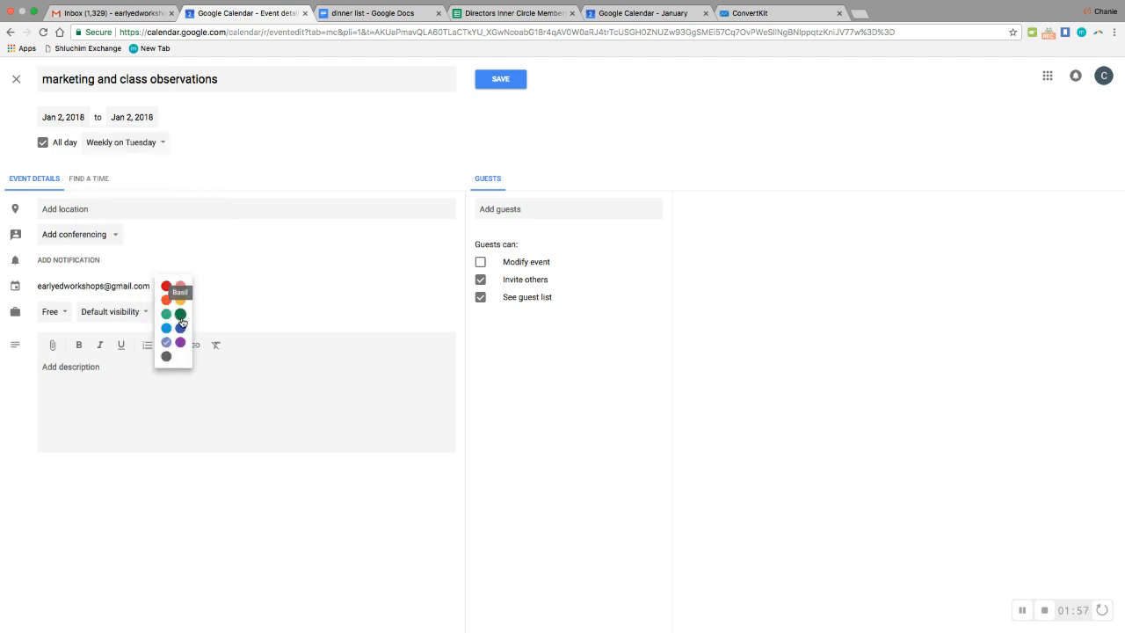
{"action": "left_click", "coordinate": [180, 315]}
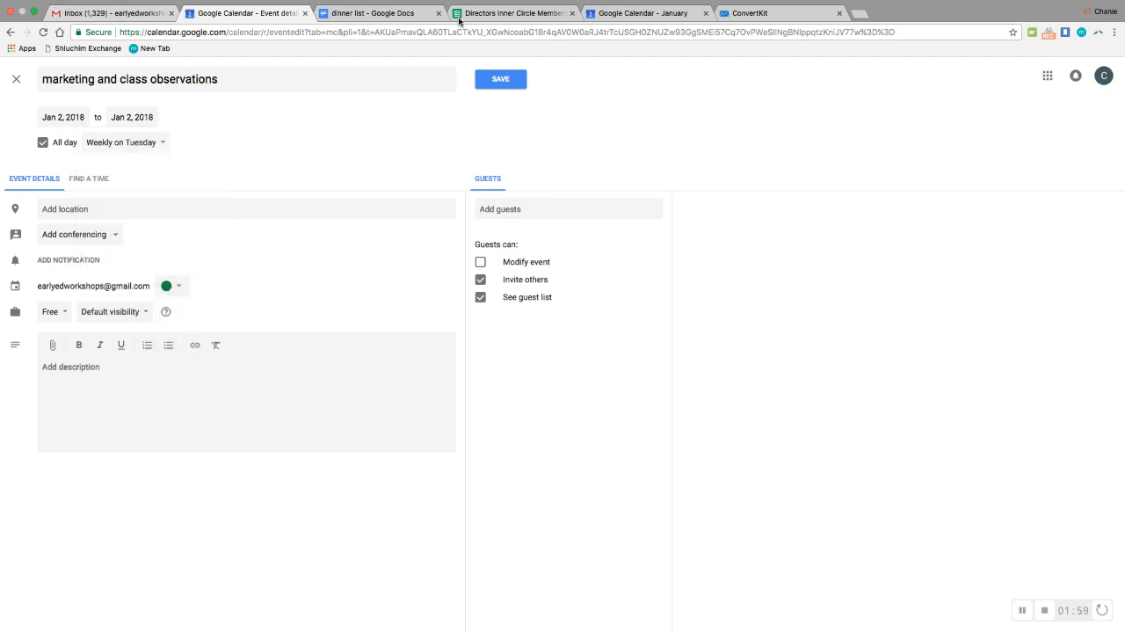
{"action": "left_click", "coordinate": [517, 81]}
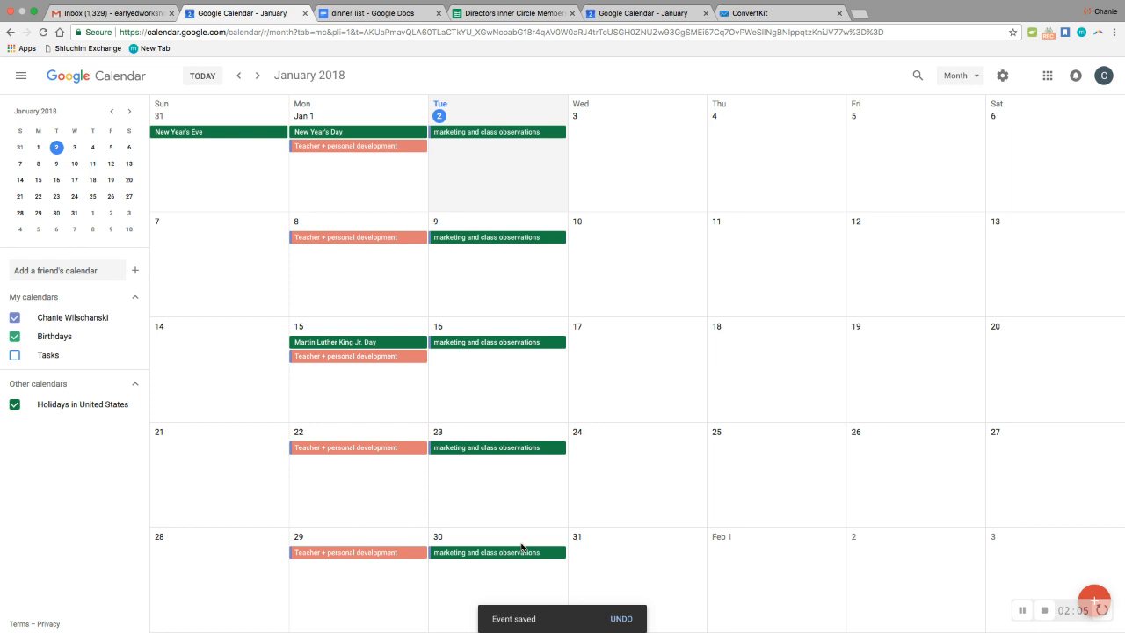
Start an all-day event on January 3, 2018 titled "Tours and Parents"
{"action": "left_click", "coordinate": [611, 120]}
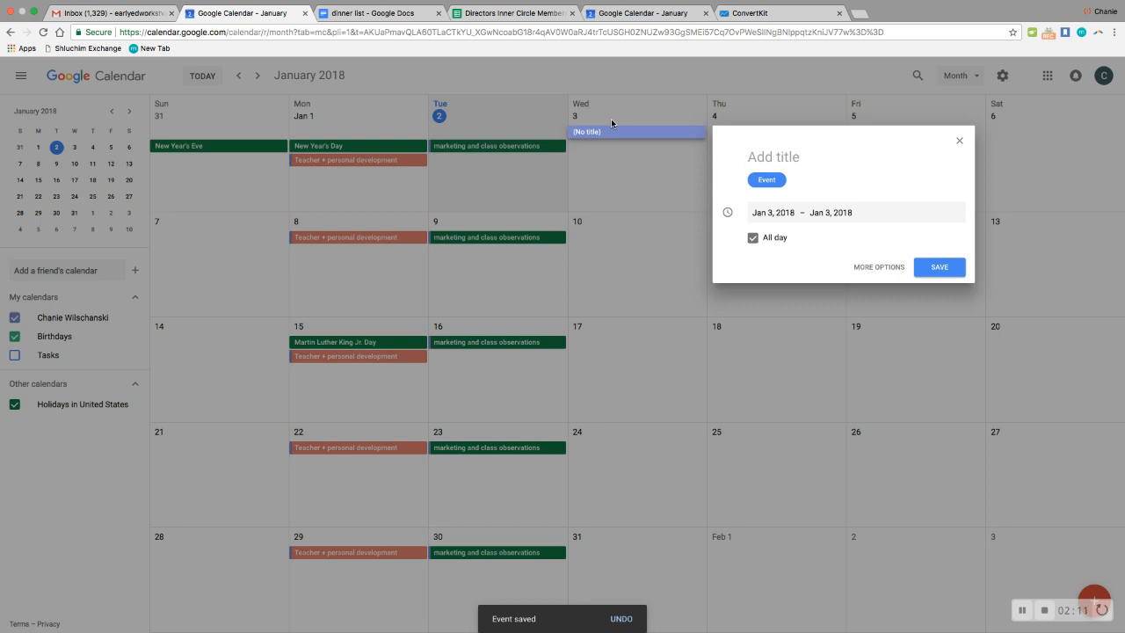
{"action": "type", "text": "Tours and PO"}
{"action": "key", "text": "BackSpace"}
{"action": "type", "text": "Arent"}
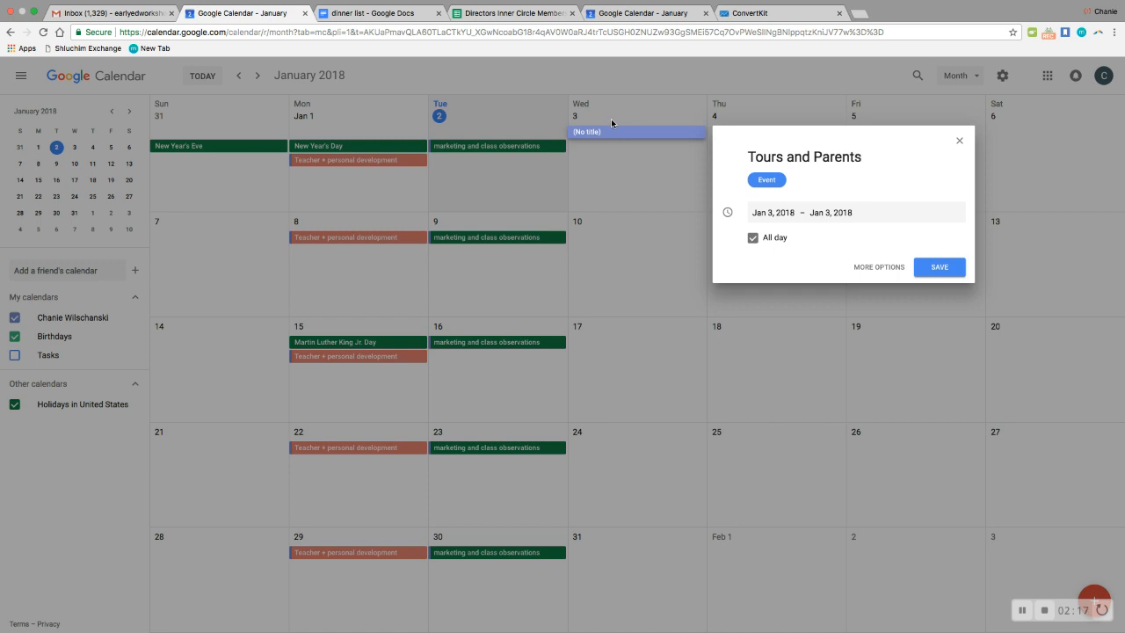
Colour the Tours and Parents event Grape, make it repeat weekly on Wednesday, and save it
{"action": "left_click", "coordinate": [870, 266]}
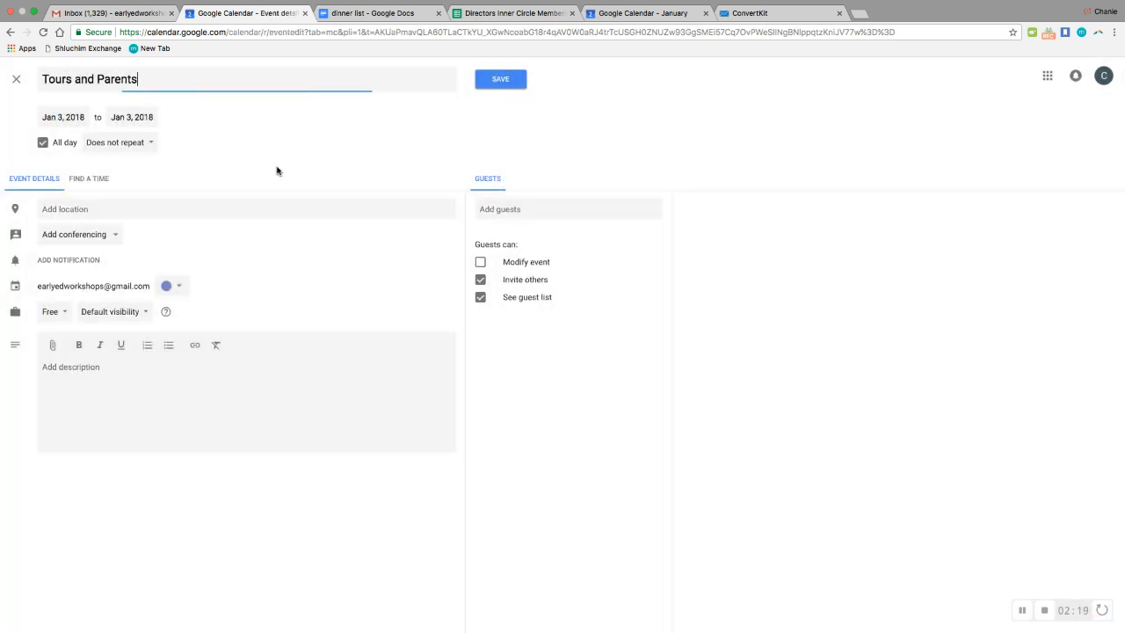
{"action": "left_click", "coordinate": [163, 284]}
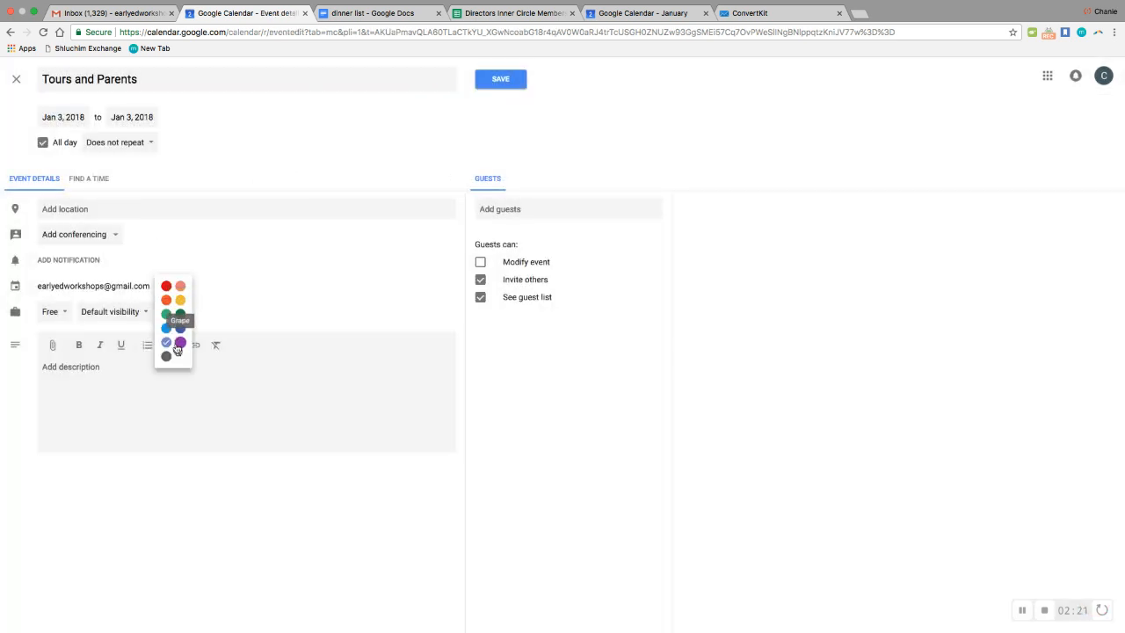
{"action": "left_click", "coordinate": [178, 346]}
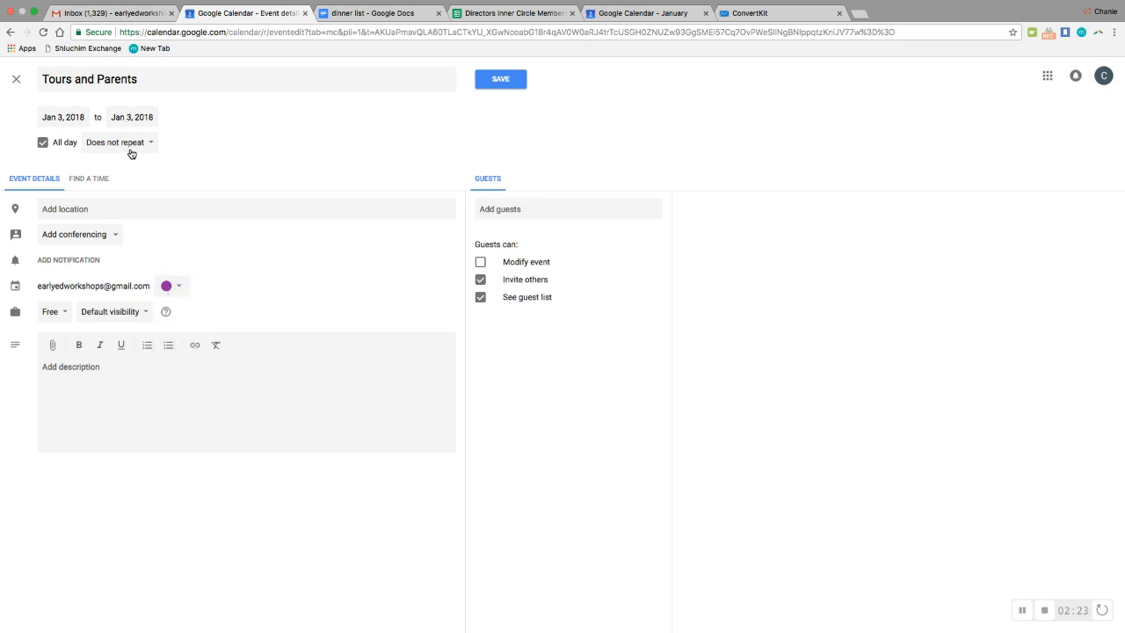
{"action": "left_click", "coordinate": [131, 151]}
{"action": "left_click", "coordinate": [131, 184]}
{"action": "left_click", "coordinate": [520, 80]}
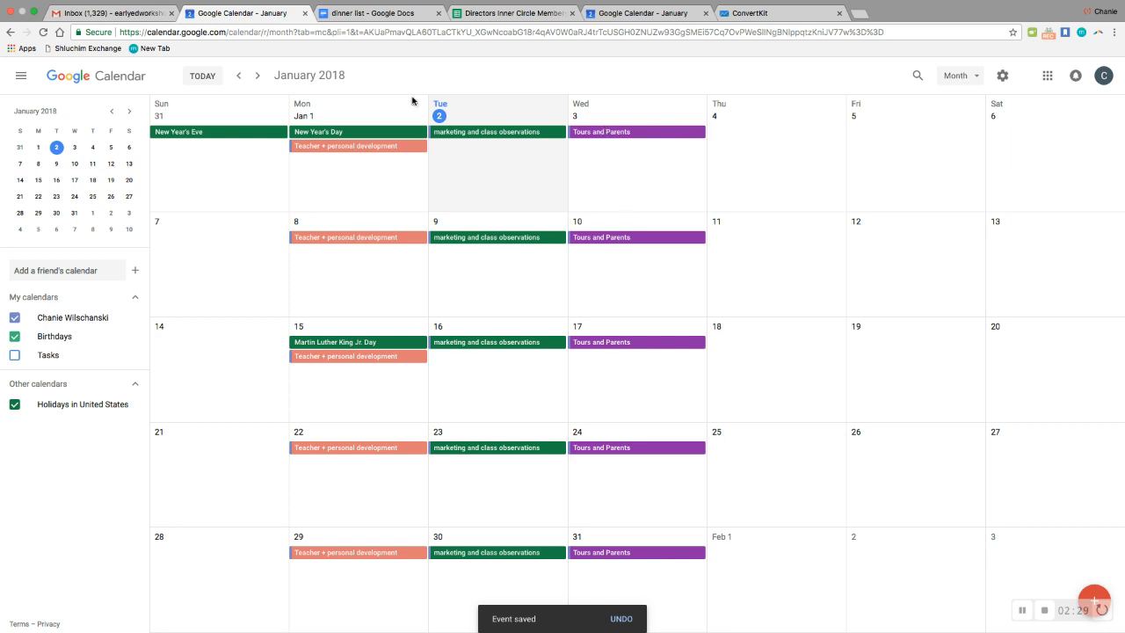
Start an all-day event on January 4, 2018 titled "Catch up day and relationships"
{"action": "left_click", "coordinate": [766, 131]}
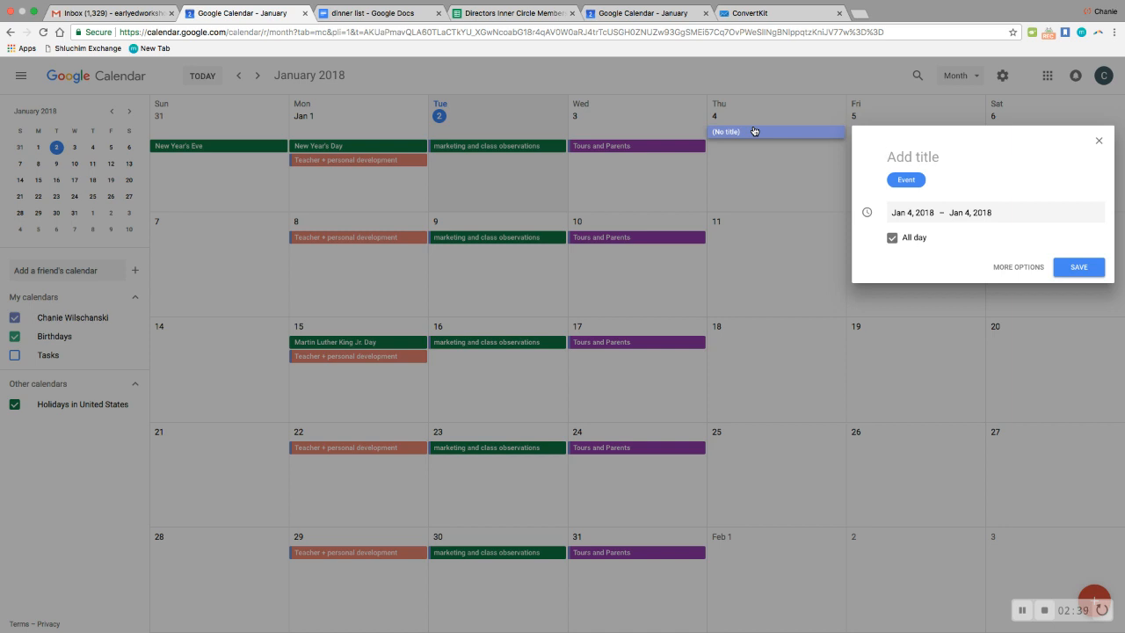
{"action": "type", "text": "Catch up day"}
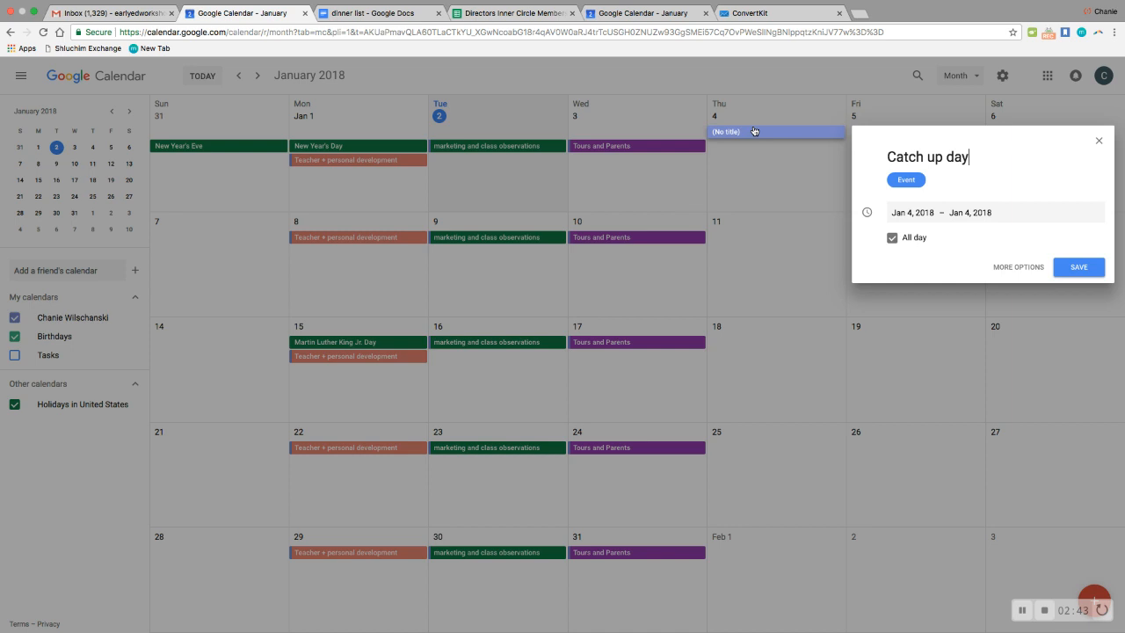
{"action": "type", "text": " and relationsgi"}
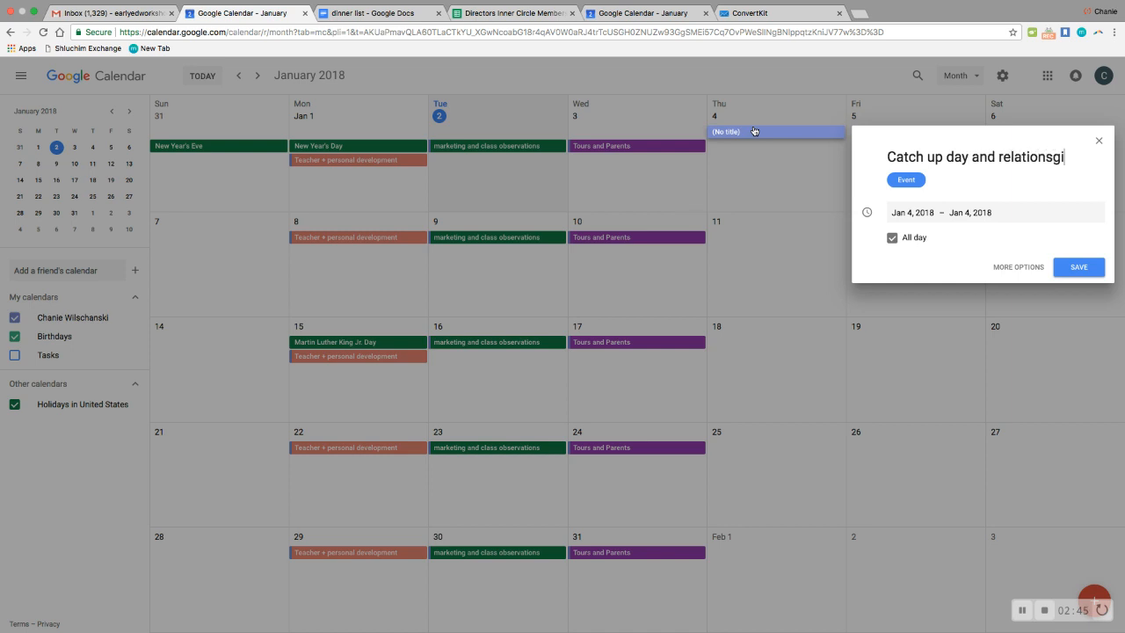
{"action": "key", "text": "BackSpace"}
{"action": "key", "text": "BackSpace"}
{"action": "type", "text": "hips"}
Colour the Catch up day and relationships event bright blue, make it repeat weekly on Thursday, and save it
{"action": "left_click", "coordinate": [1018, 267]}
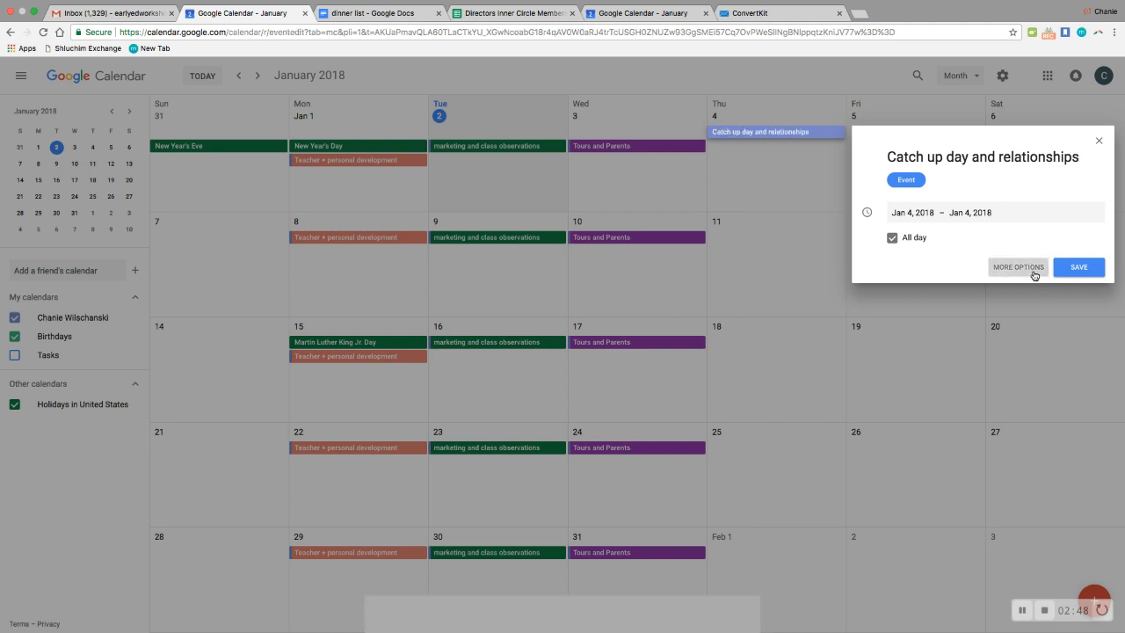
{"action": "left_click", "coordinate": [180, 286]}
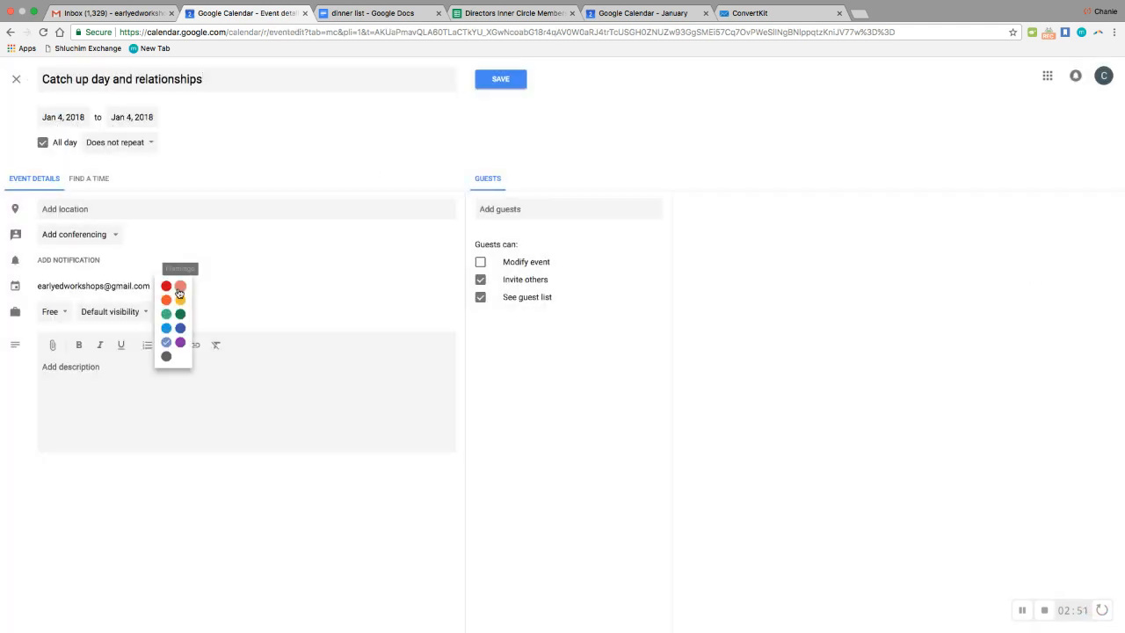
{"action": "left_click", "coordinate": [166, 330]}
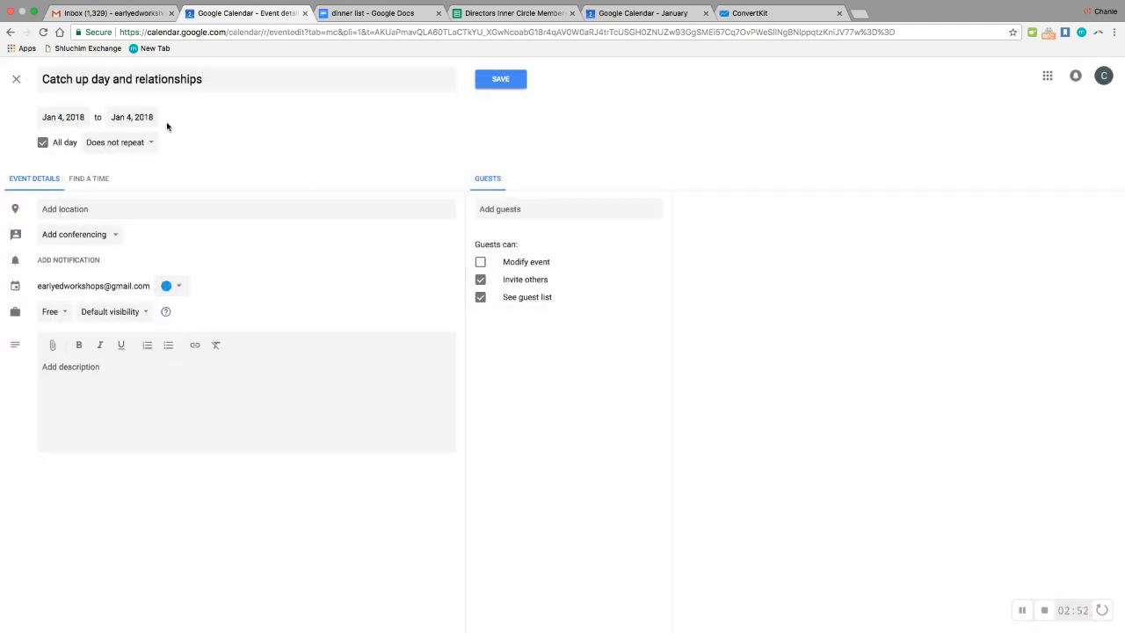
{"action": "left_click", "coordinate": [110, 142]}
{"action": "left_click", "coordinate": [145, 185]}
{"action": "left_click", "coordinate": [501, 80]}
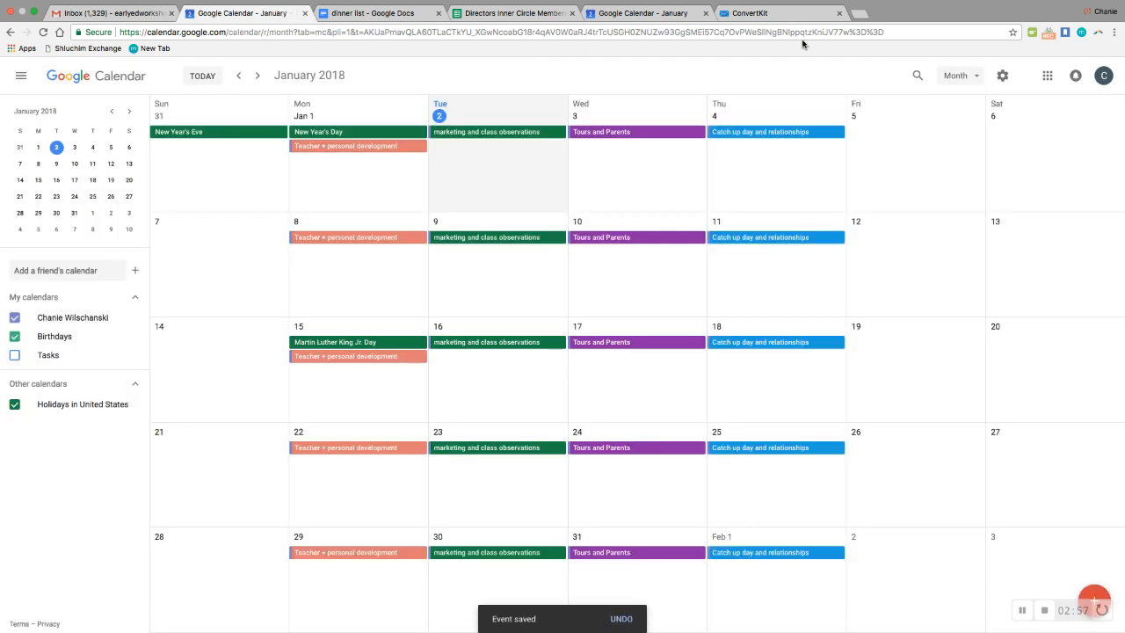
Start an all-day event on January 5, 2018 titled "Finaces and Admin"
{"action": "left_click", "coordinate": [882, 132]}
{"action": "type", "text": "Finaces"}
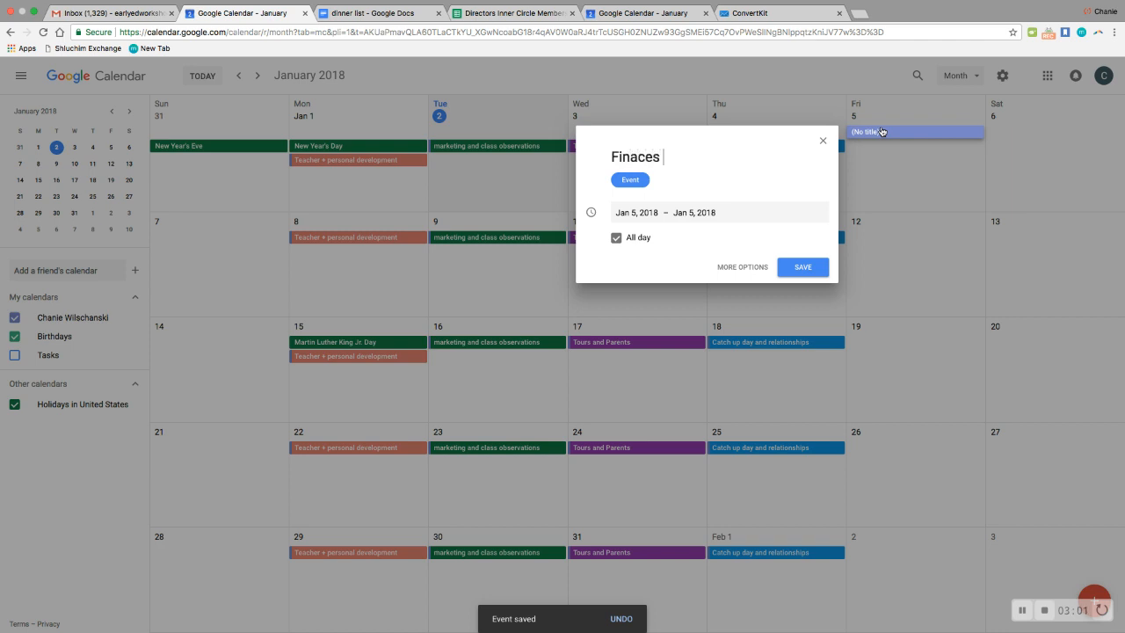
{"action": "type", "text": " and Admin"}
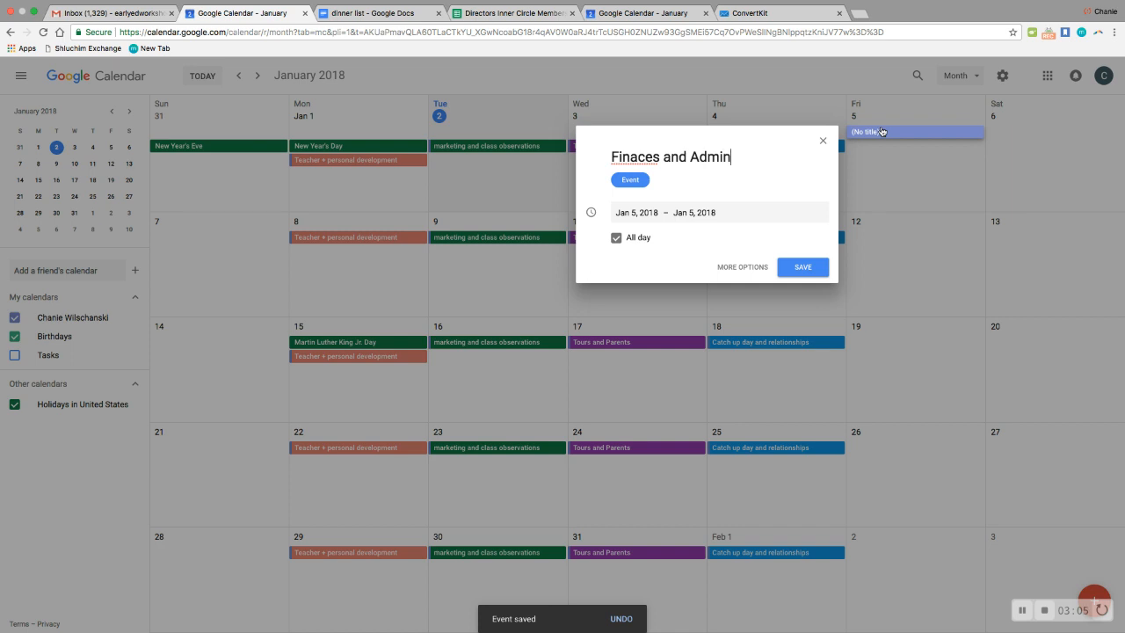
Correct the misspelled word in the January 5 event's title to "Finances" and open the event's full details
{"action": "right_click", "coordinate": [638, 156]}
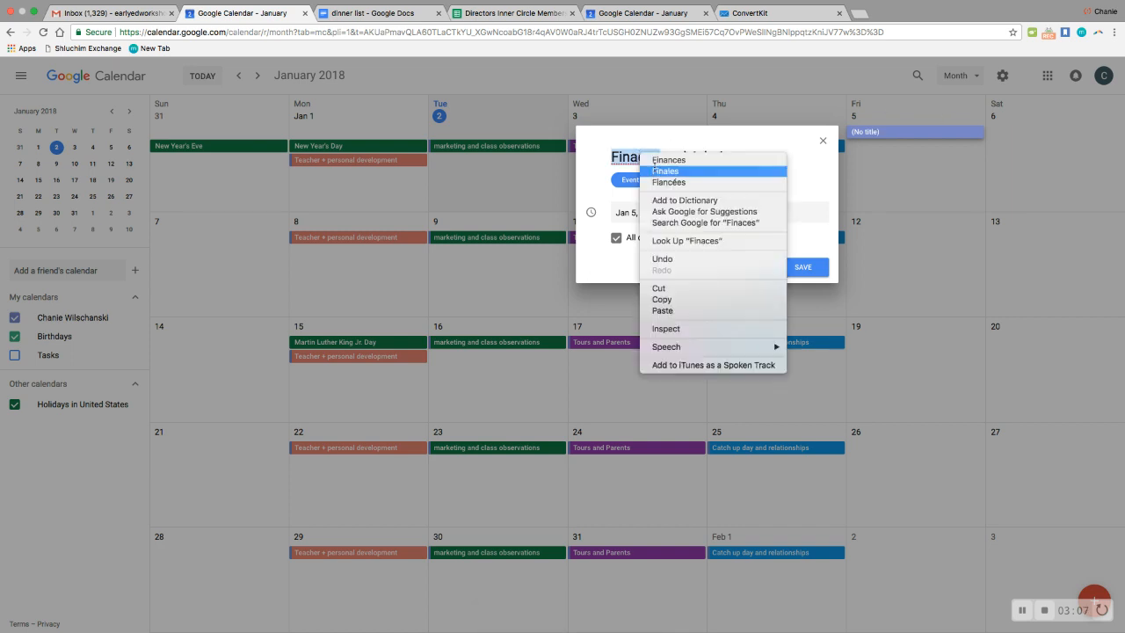
{"action": "left_click", "coordinate": [668, 163]}
{"action": "left_click", "coordinate": [760, 274]}
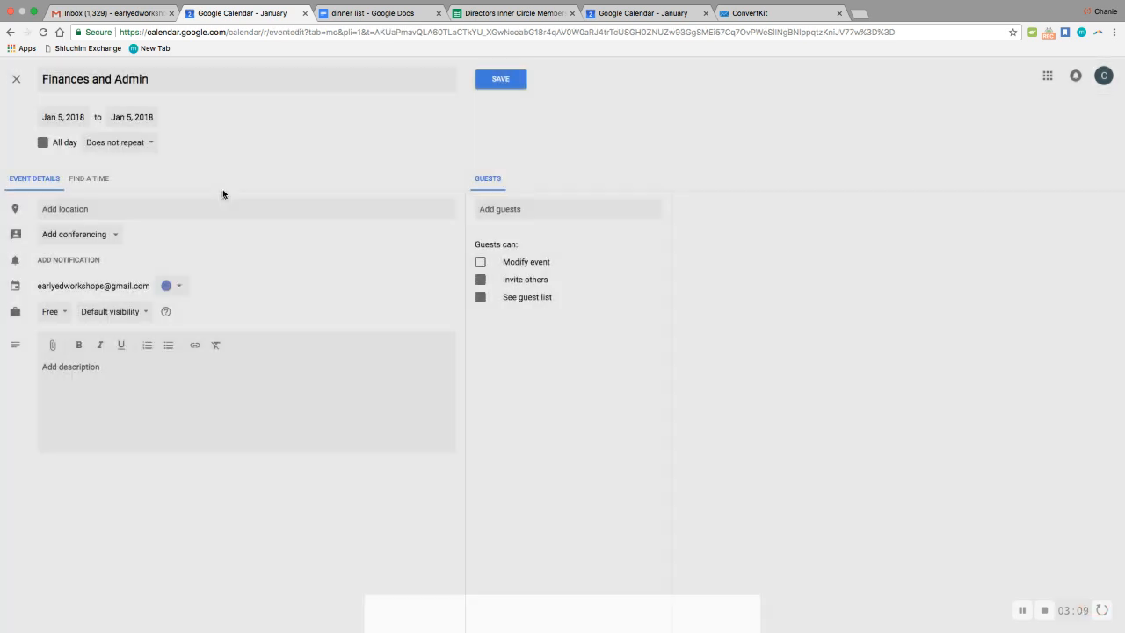
Colour the Finances and Admin event orange, make it repeat weekly on Friday, and save it
{"action": "left_click", "coordinate": [170, 289]}
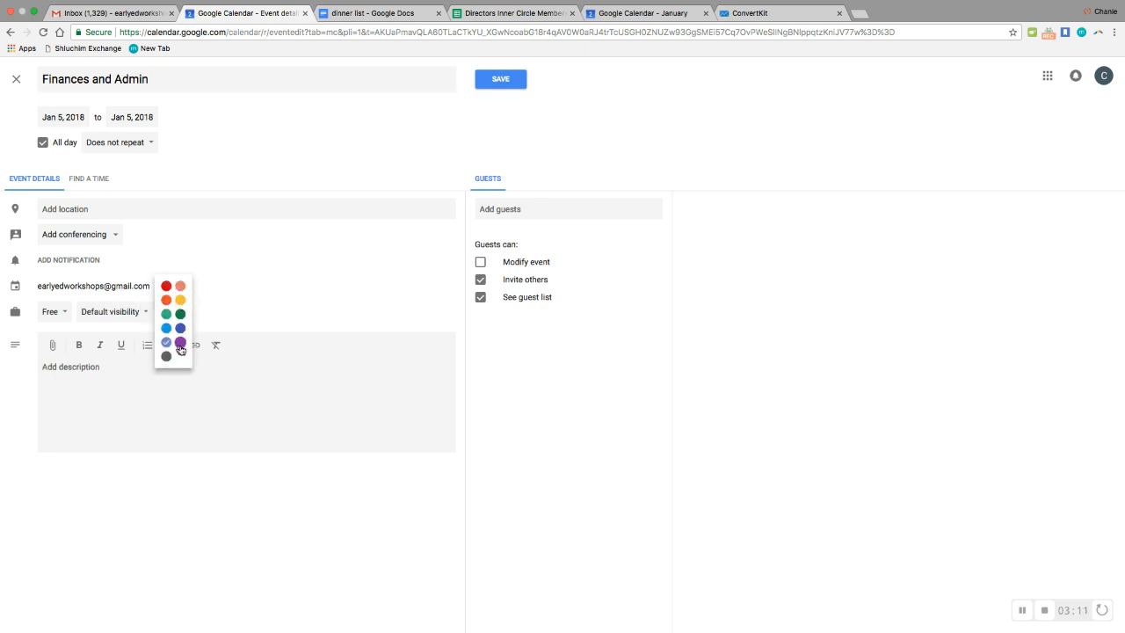
{"action": "left_click", "coordinate": [167, 302]}
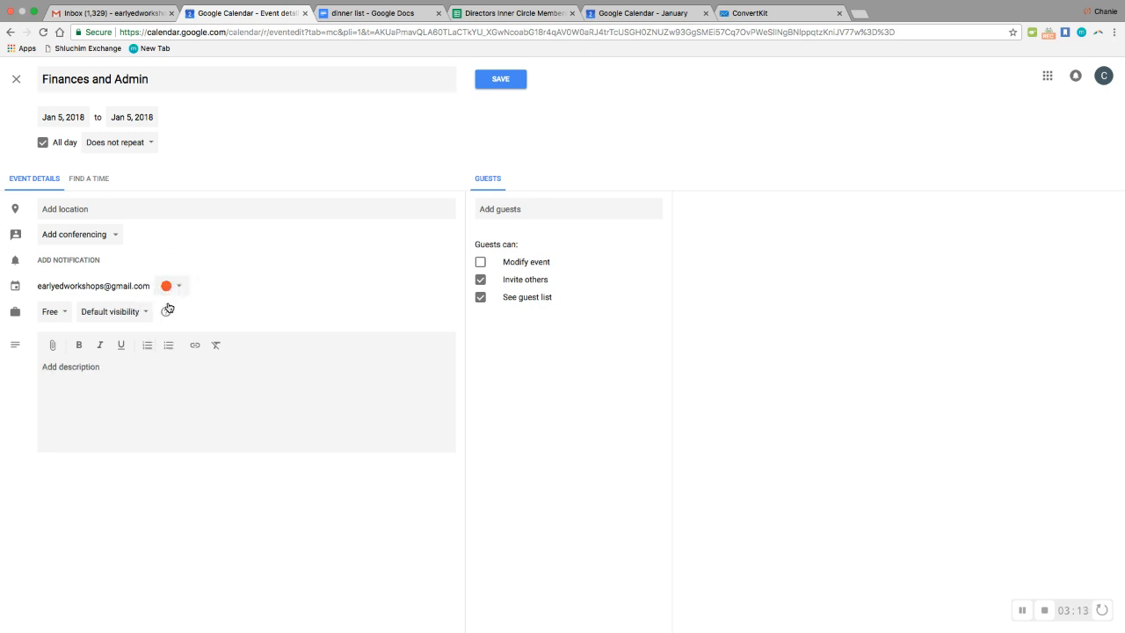
{"action": "left_click", "coordinate": [136, 153]}
{"action": "left_click", "coordinate": [143, 184]}
{"action": "left_click", "coordinate": [512, 81]}
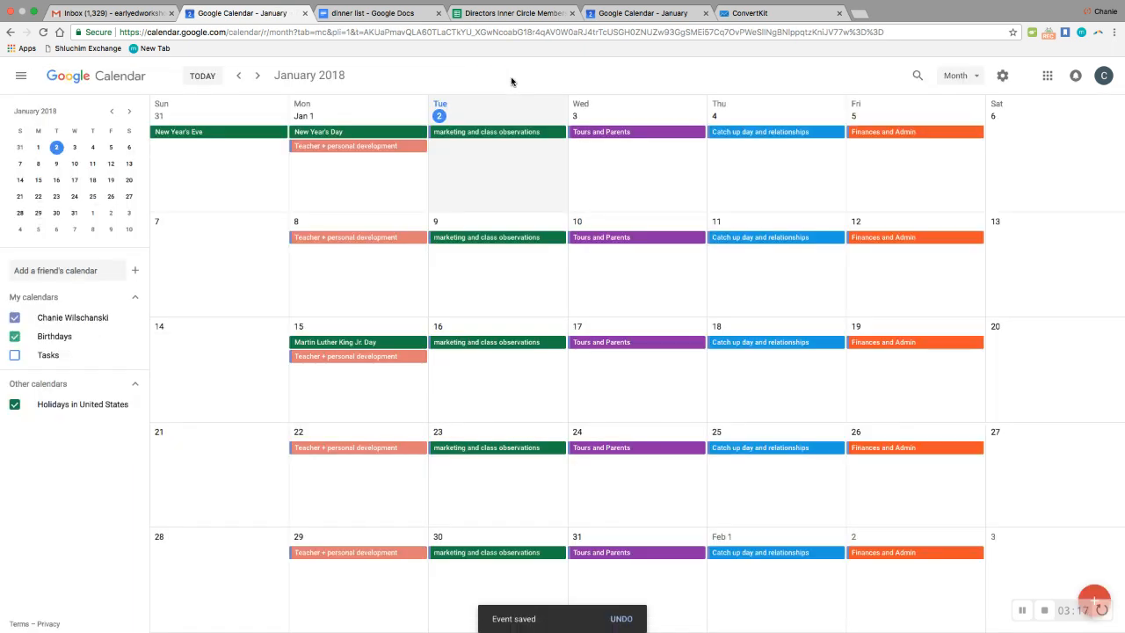
Start an all-day event on December 31, 2017 titled "leadership training" and open its full details
{"action": "left_click", "coordinate": [193, 151]}
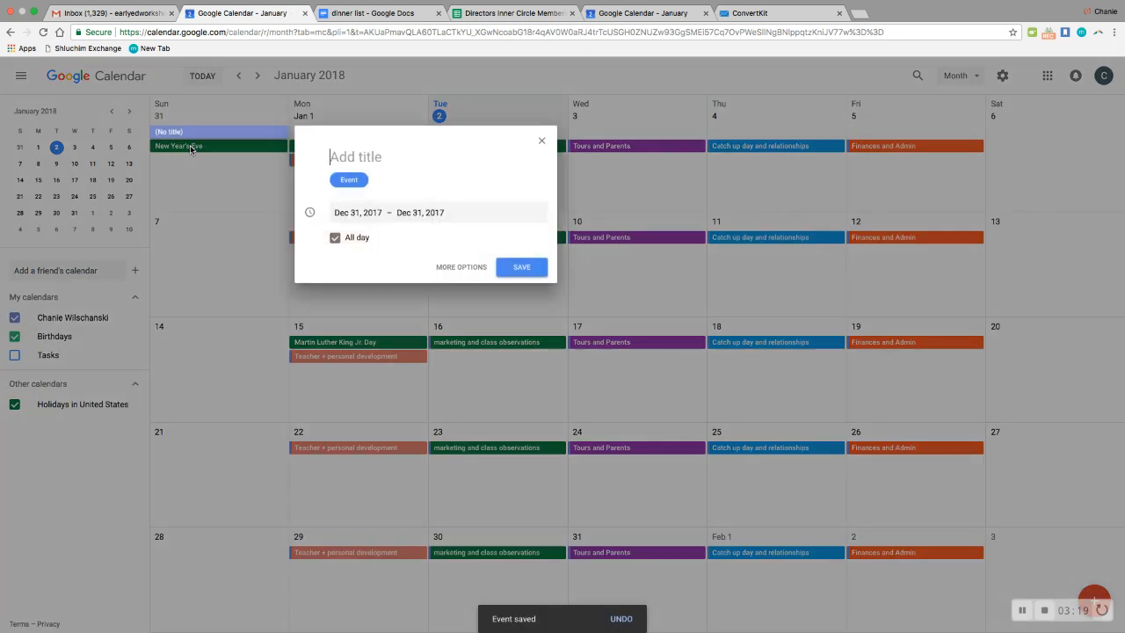
{"action": "type", "text": "leadership training"}
{"action": "left_click", "coordinate": [455, 266]}
Colour the leadership training event red, make it repeat weekly on Sunday, and save it
{"action": "left_click", "coordinate": [172, 288]}
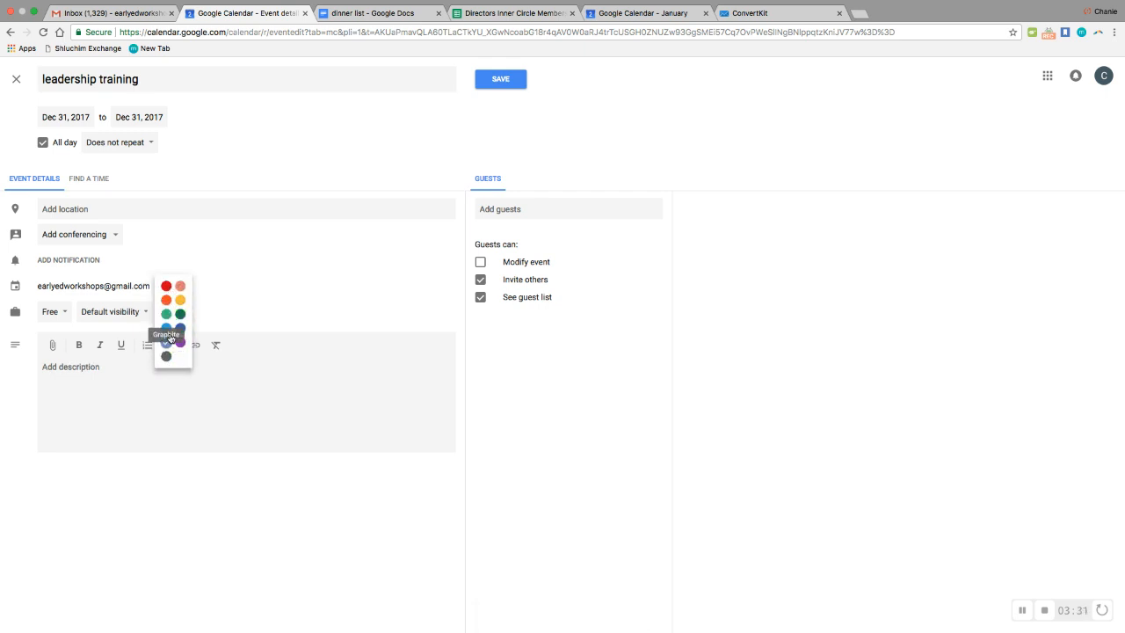
{"action": "left_click", "coordinate": [166, 286]}
{"action": "left_click", "coordinate": [130, 141]}
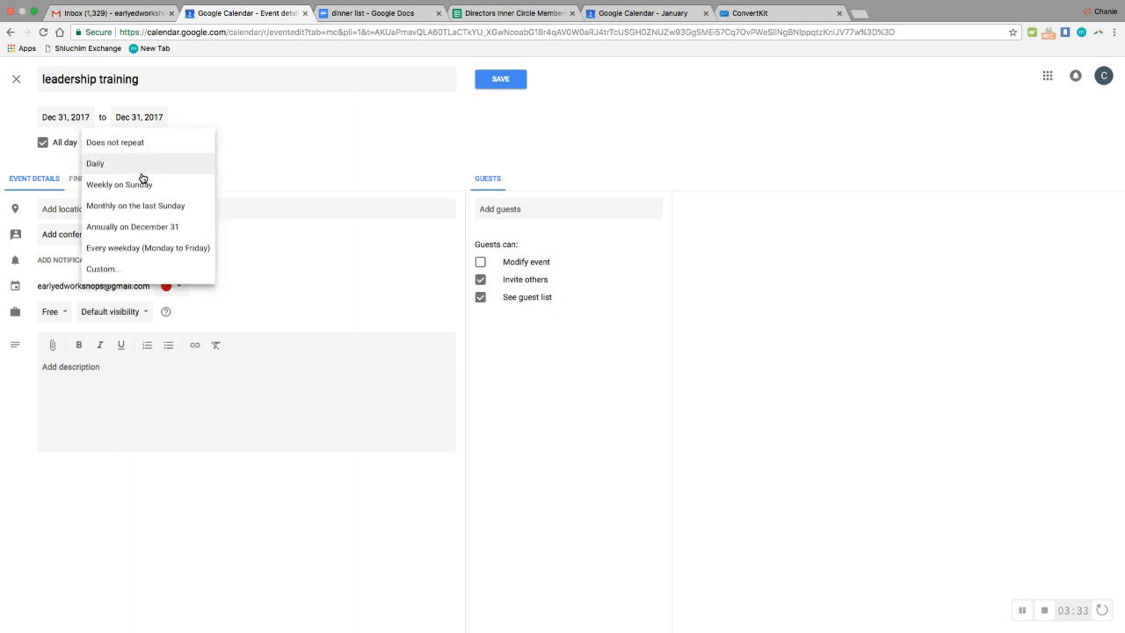
{"action": "left_click", "coordinate": [146, 183]}
{"action": "left_click", "coordinate": [500, 80]}
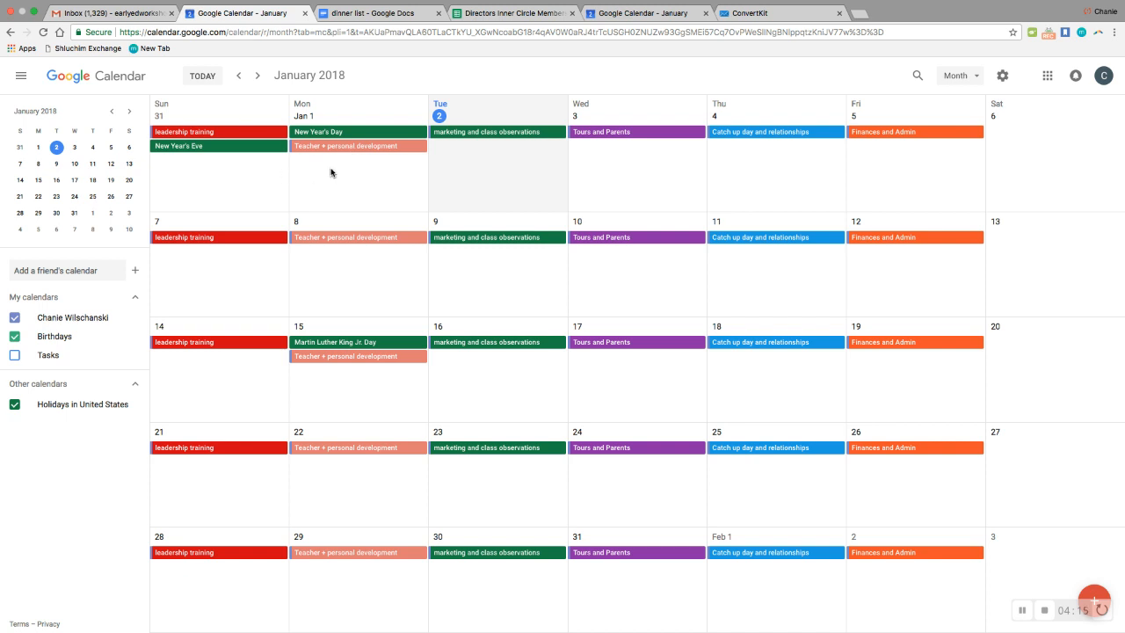
{"action": "left_click", "coordinate": [179, 173]}
{"action": "type", "text": "Inner circle"}
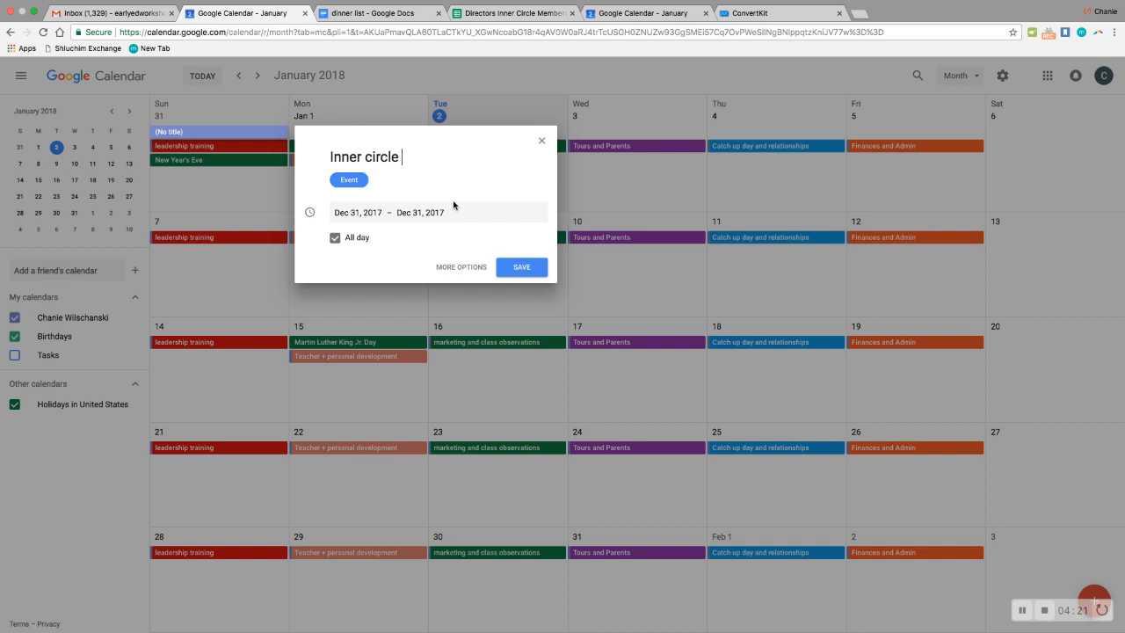
{"action": "left_click", "coordinate": [462, 267]}
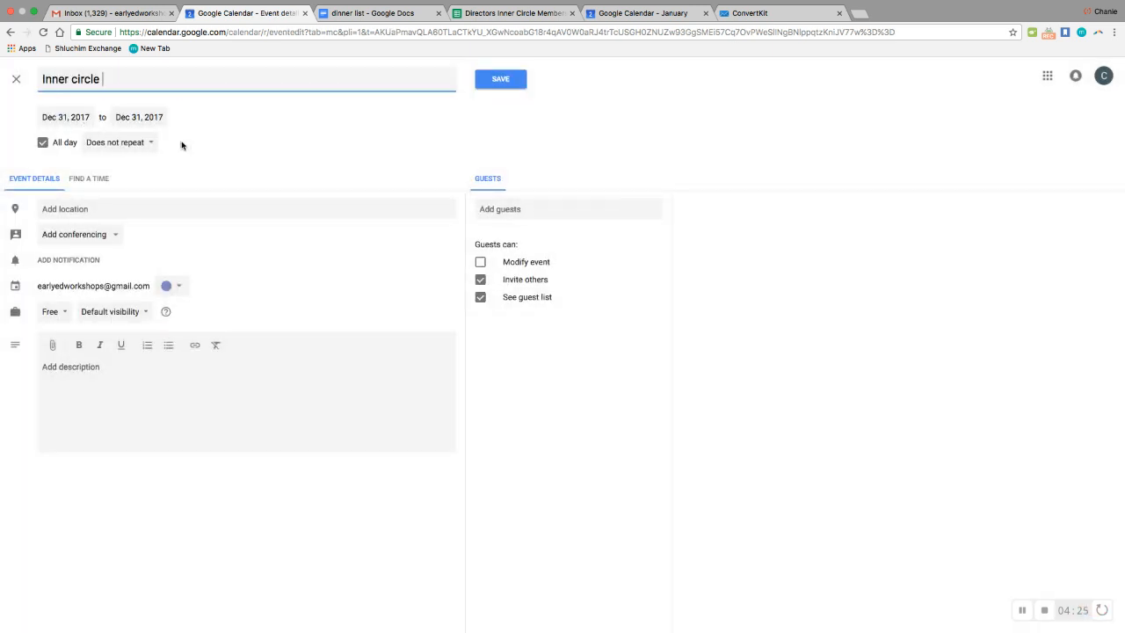
{"action": "left_click", "coordinate": [87, 179]}
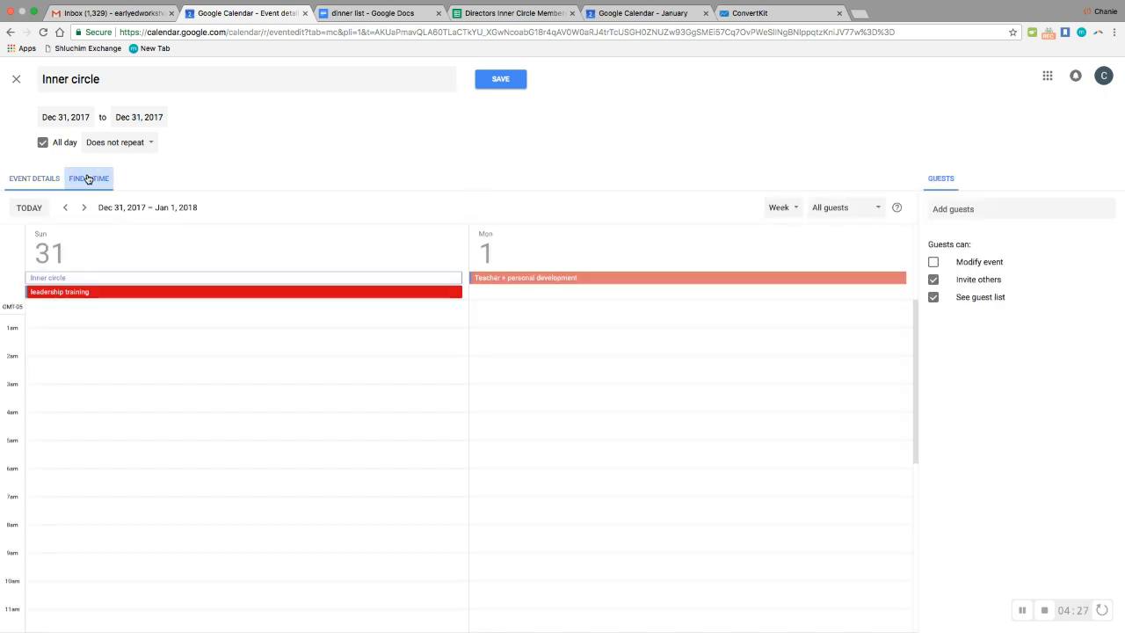
{"action": "left_click", "coordinate": [45, 182]}
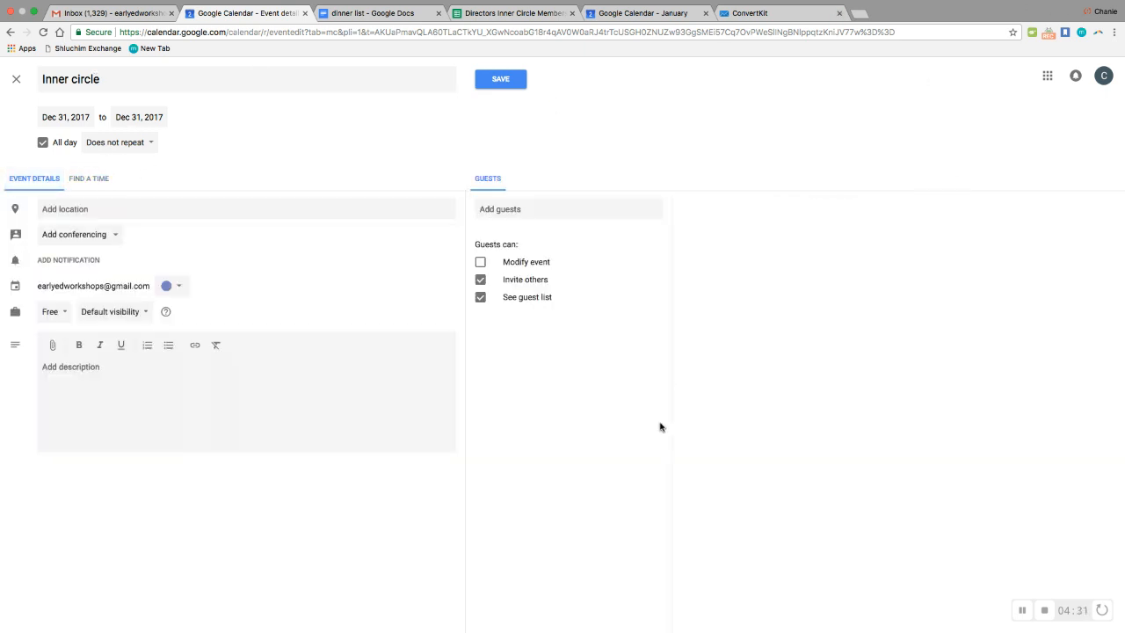
{"action": "left_click", "coordinate": [15, 87]}
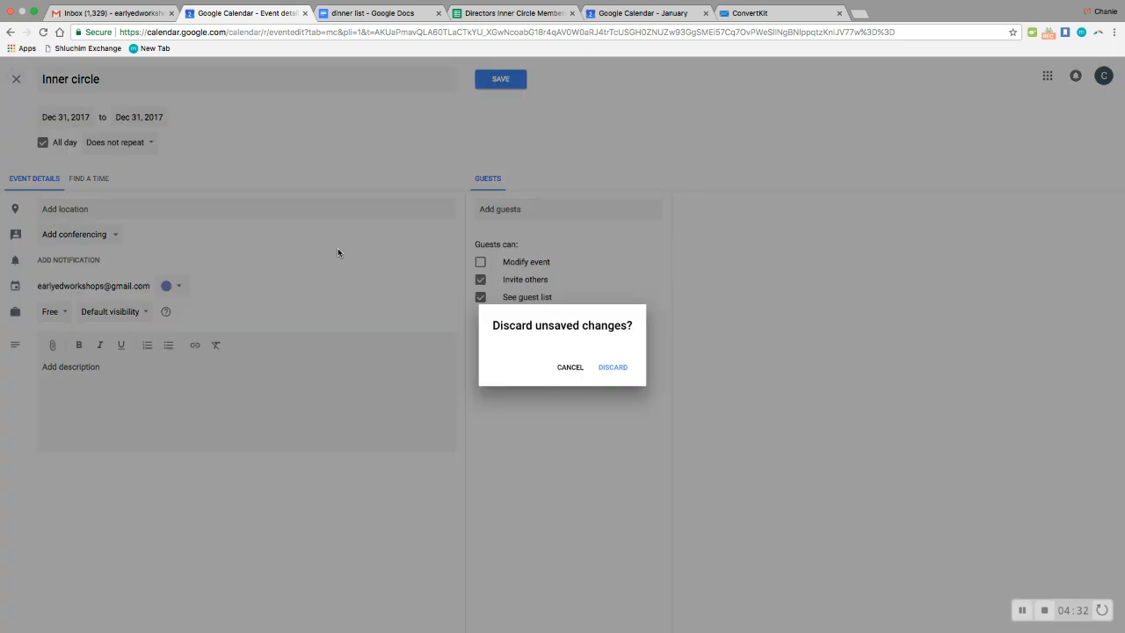
{"action": "left_click", "coordinate": [615, 368]}
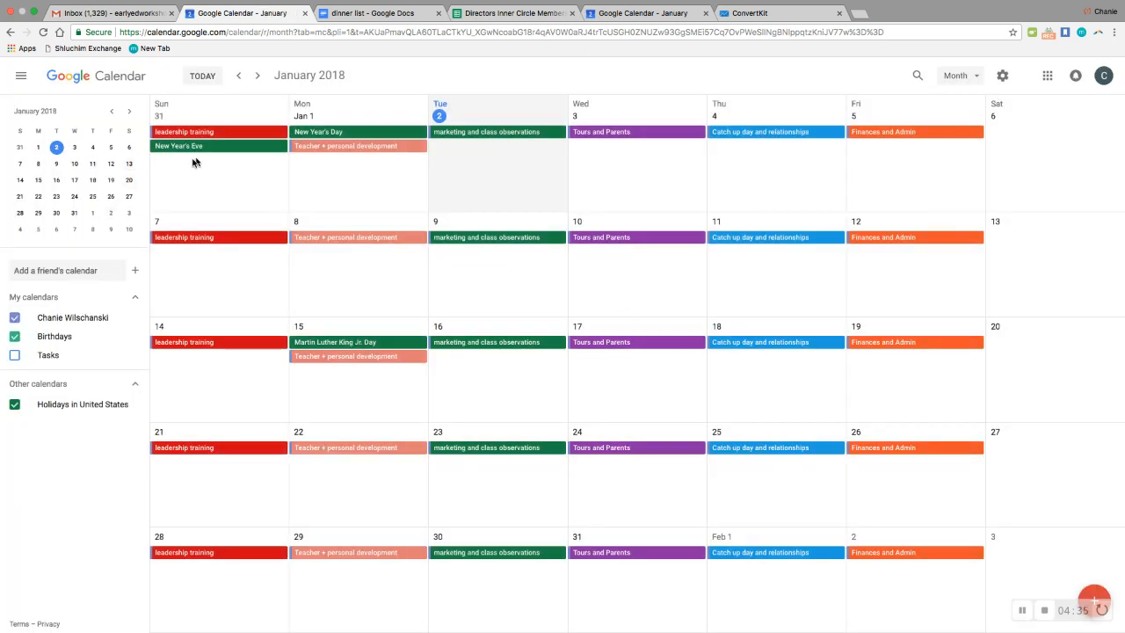
Start a timed, not all-day, event on December 31, 2017 titled "Inner circle" and open its full details
{"action": "left_click", "coordinate": [207, 191]}
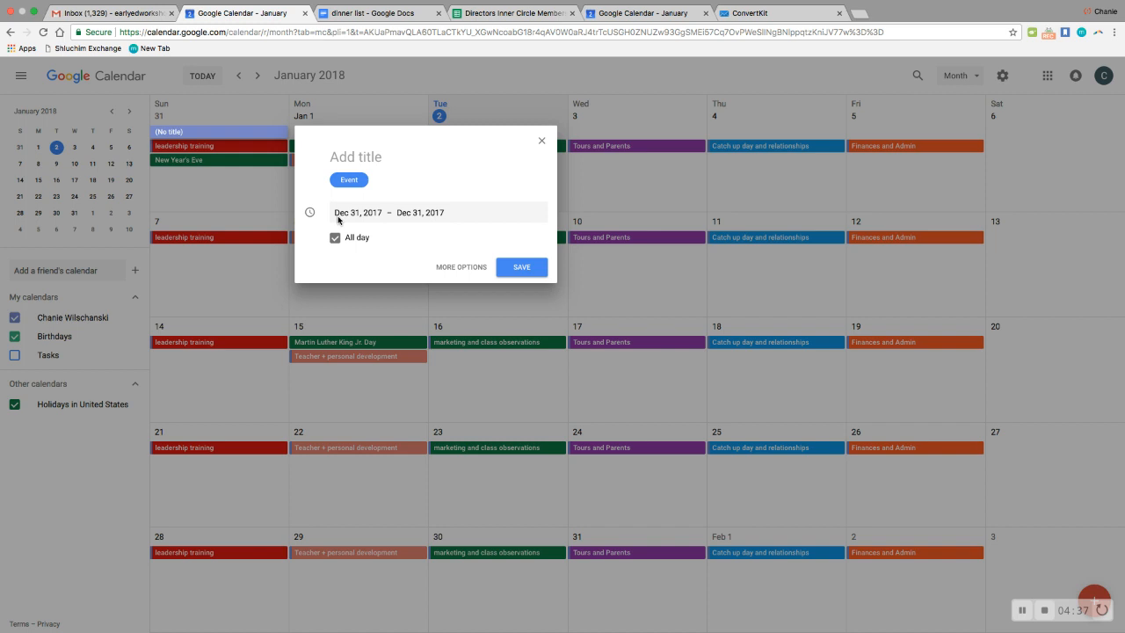
{"action": "left_click", "coordinate": [336, 238]}
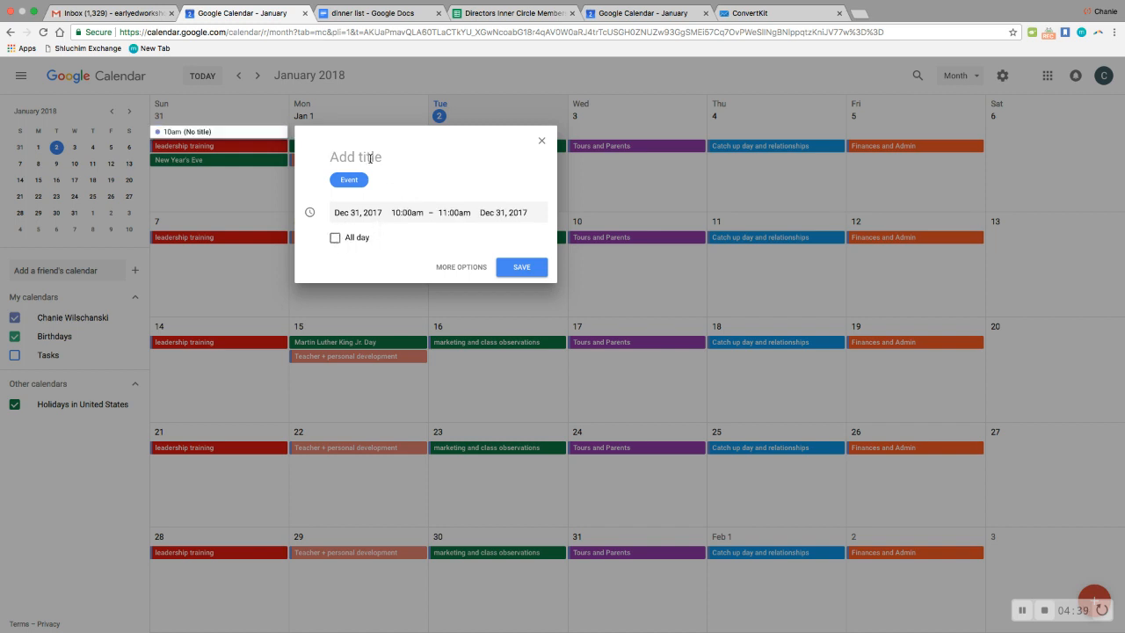
{"action": "type", "text": "Inner circle"}
{"action": "left_click", "coordinate": [462, 267]}
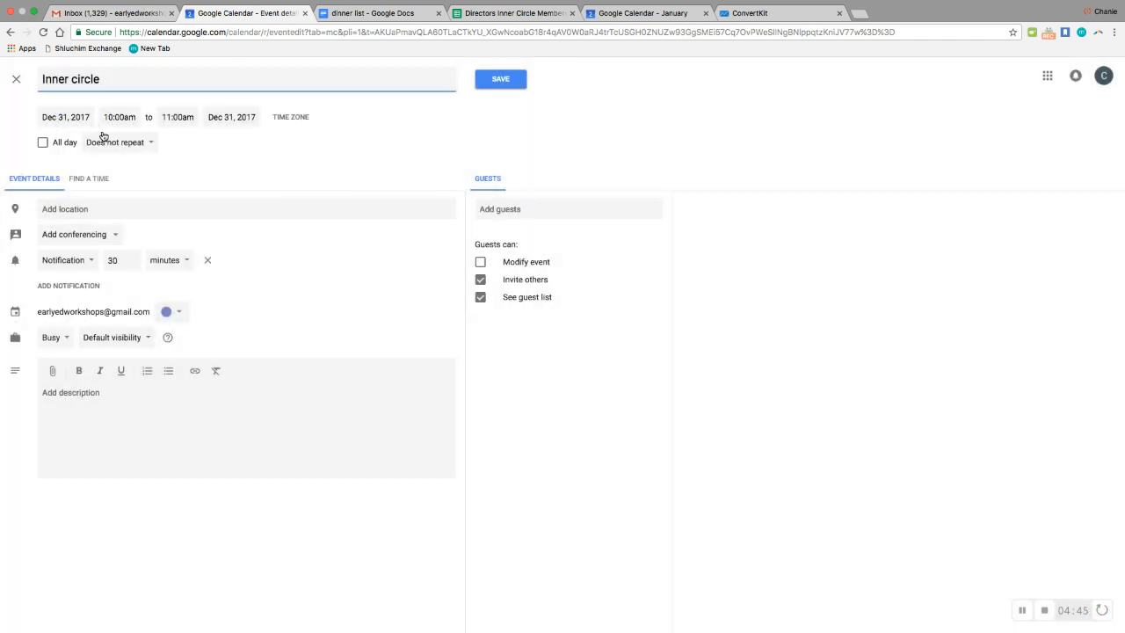
Make the Inner circle event repeat weekly on Sunday, colour it red, and save it
{"action": "left_click", "coordinate": [106, 143]}
{"action": "left_click", "coordinate": [138, 190]}
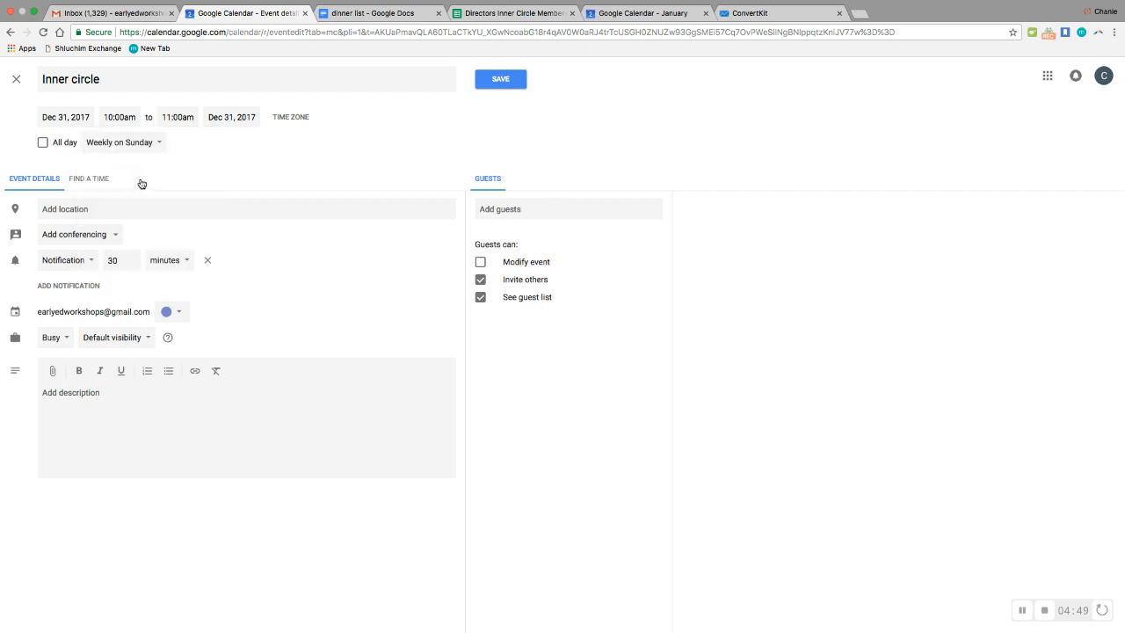
{"action": "left_click", "coordinate": [182, 312]}
{"action": "left_click", "coordinate": [166, 313]}
{"action": "left_click", "coordinate": [501, 78]}
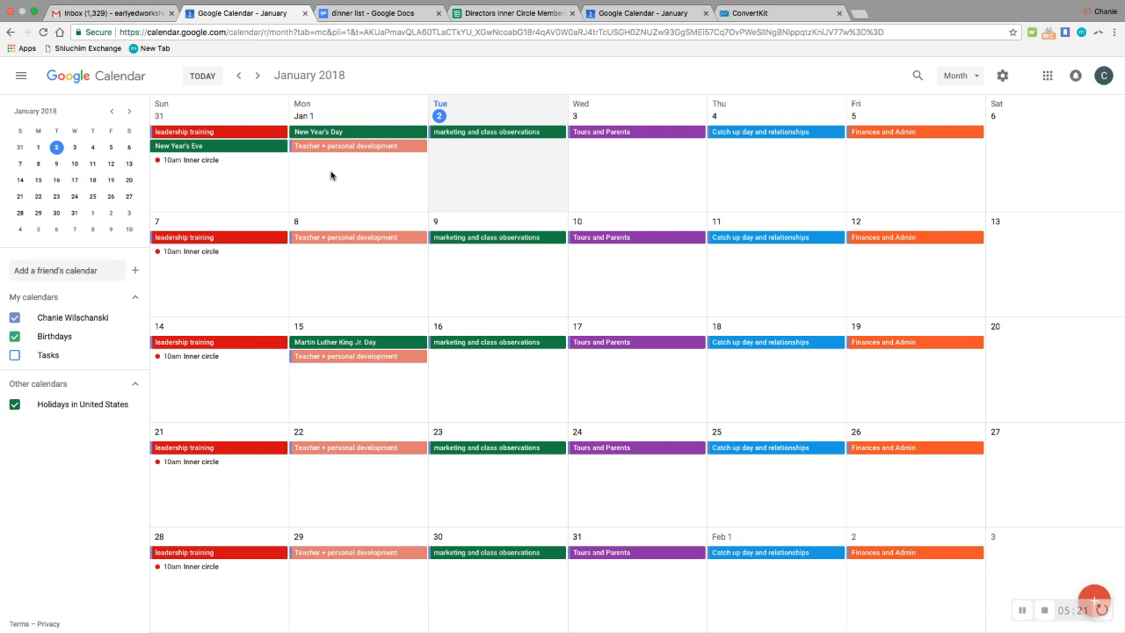
Start a timed, not all-day, event on January 1, 2018 titled "Teacher appreciation" and open its full details
{"action": "left_click", "coordinate": [330, 175]}
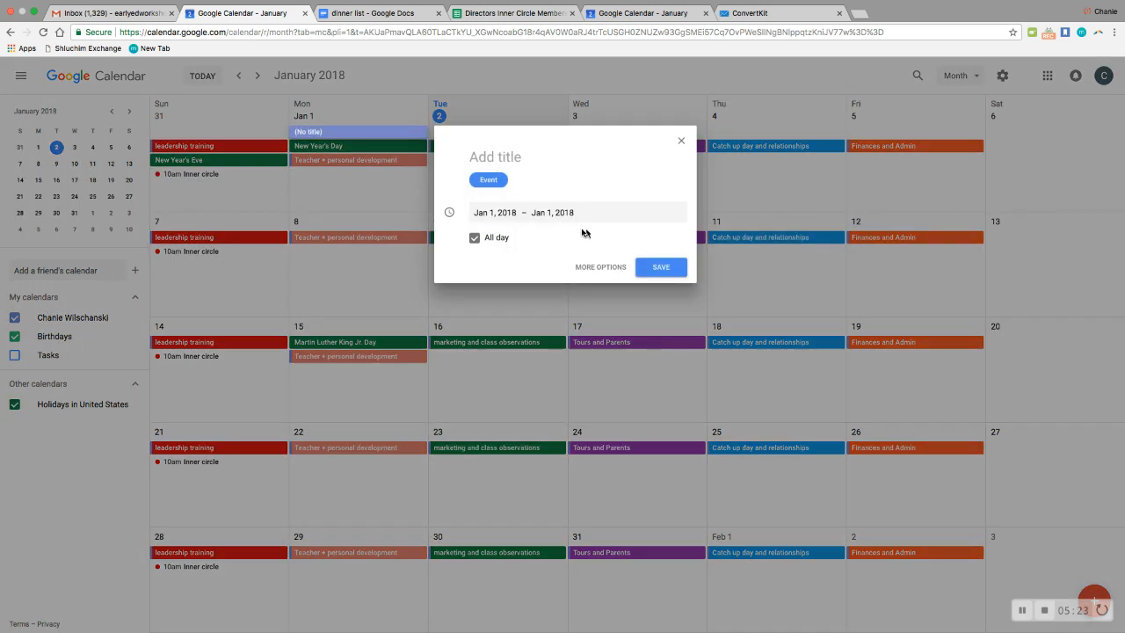
{"action": "left_click", "coordinate": [475, 238]}
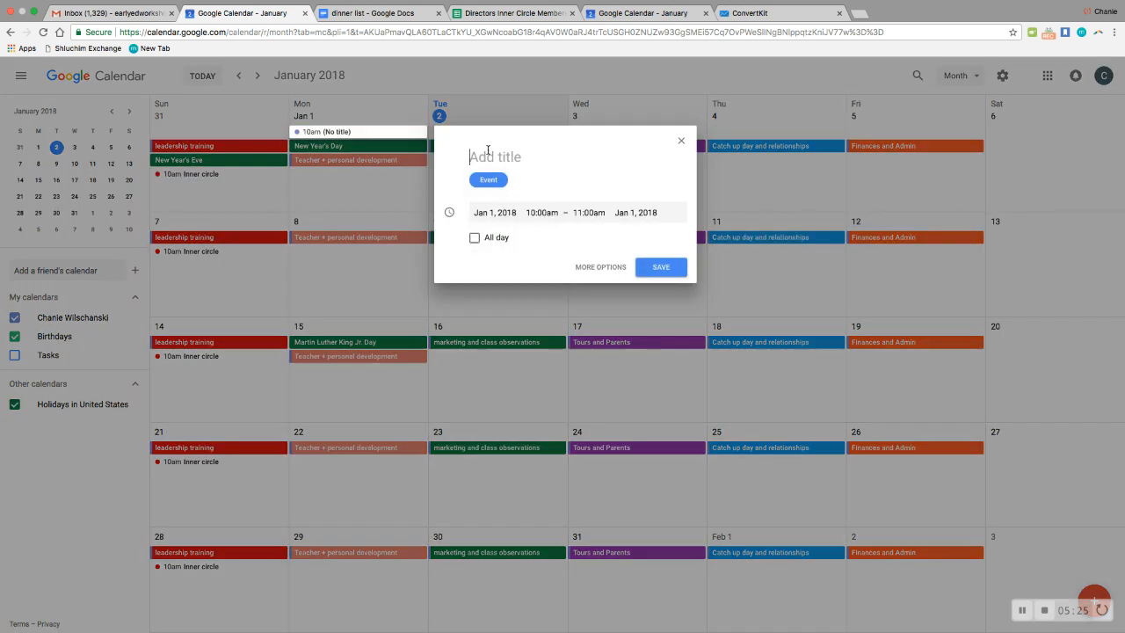
{"action": "type", "text": "Teacher appre"}
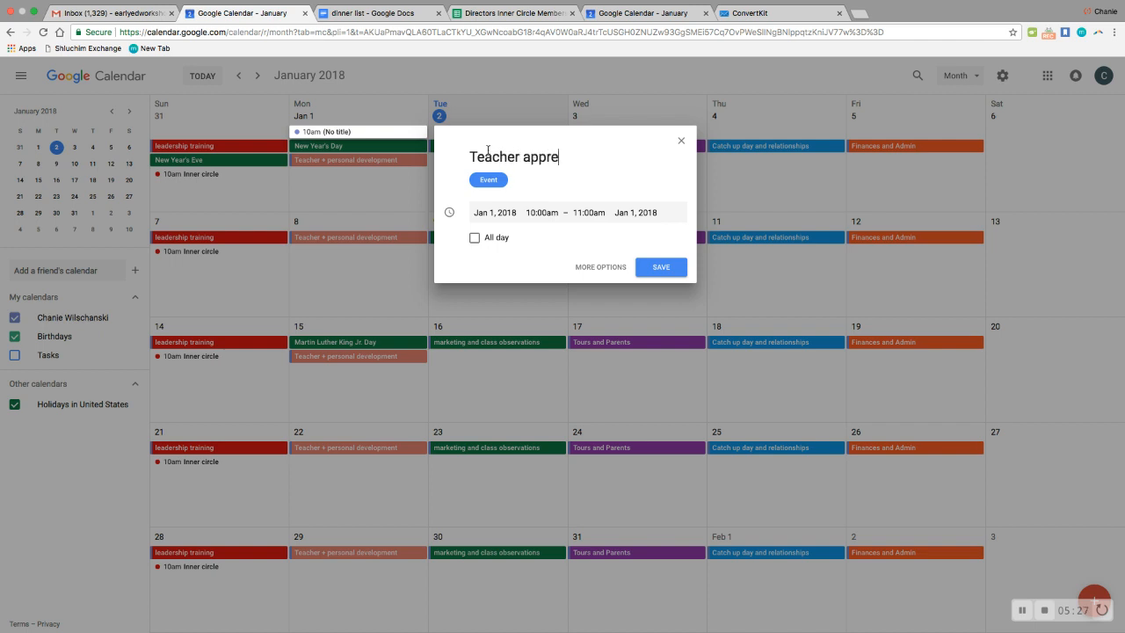
{"action": "type", "text": "cation"}
{"action": "key", "text": "BackSpace"}
{"action": "key", "text": "BackSpace"}
{"action": "type", "text": "iatio"}
{"action": "left_click", "coordinate": [600, 267]}
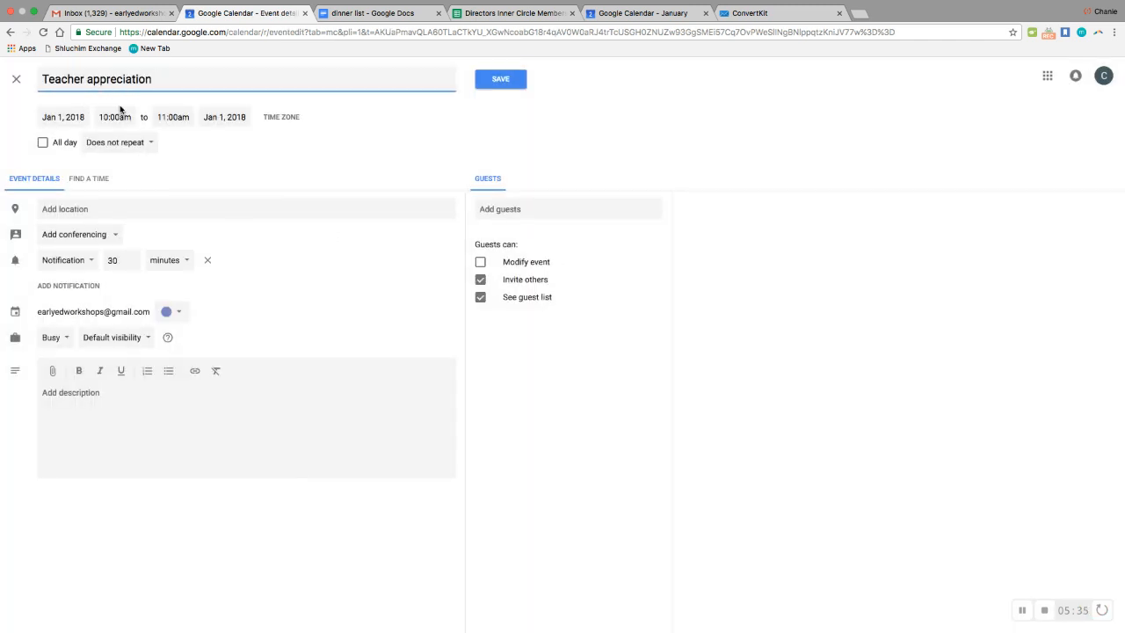
Set the Teacher appreciation event's time to 1:00pm to 1:30pm
{"action": "left_click", "coordinate": [116, 117]}
{"action": "scroll", "coordinate": [140, 216], "scroll_direction": "down", "scroll_amount": 3}
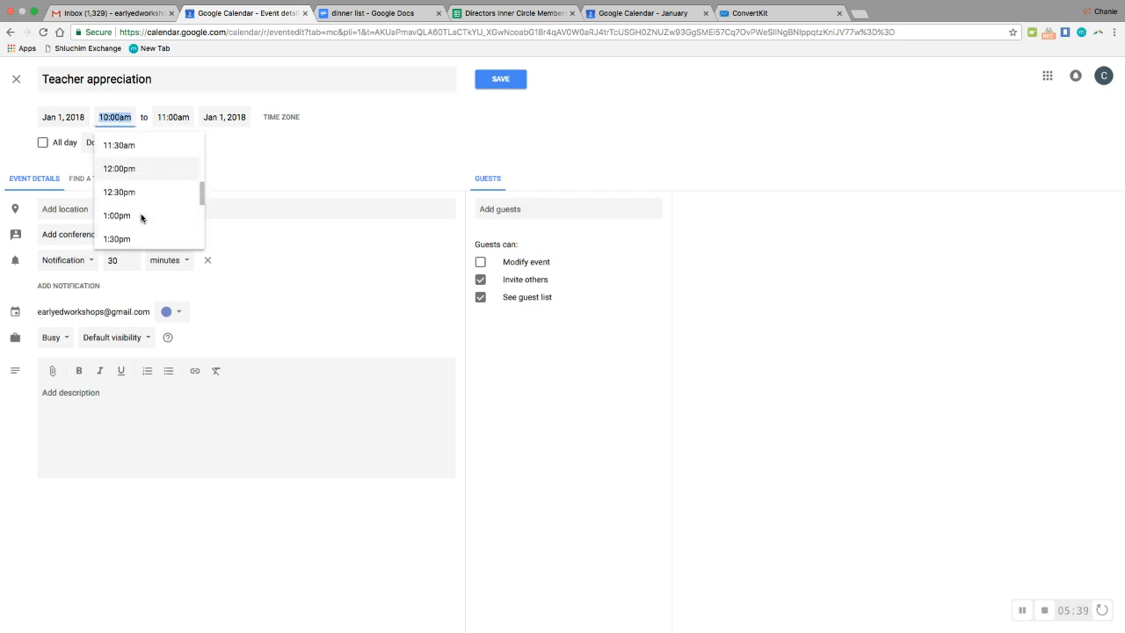
{"action": "left_click", "coordinate": [138, 209]}
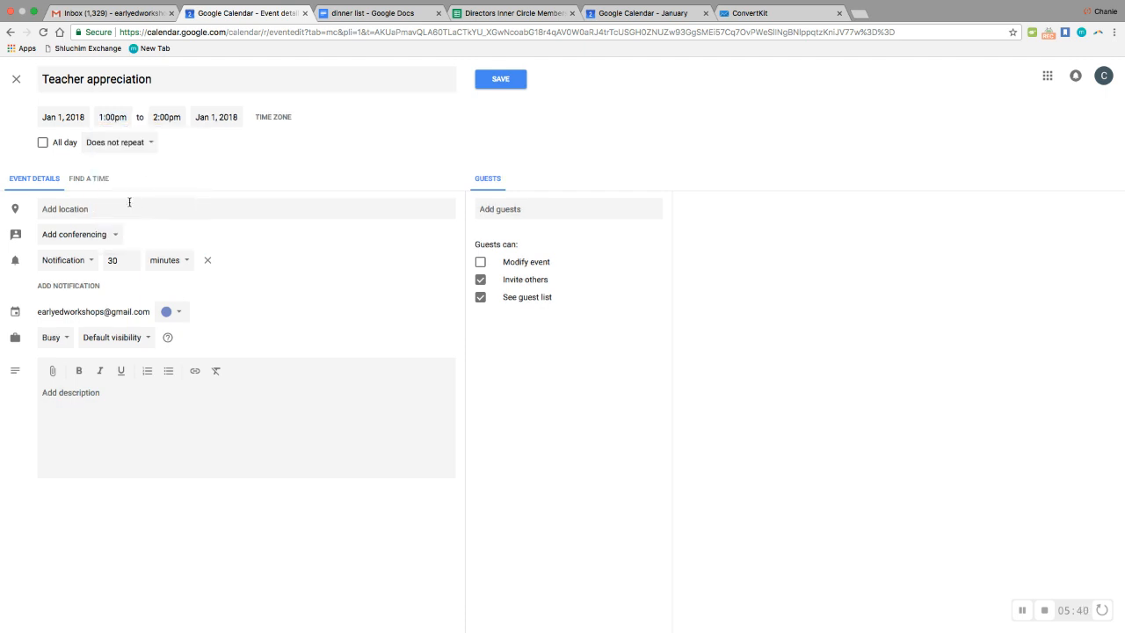
{"action": "left_click", "coordinate": [155, 116]}
{"action": "left_click", "coordinate": [199, 167]}
Make the Teacher appreciation event repeat weekly on Monday, colour it Flamingo, and save it
{"action": "left_click", "coordinate": [120, 149]}
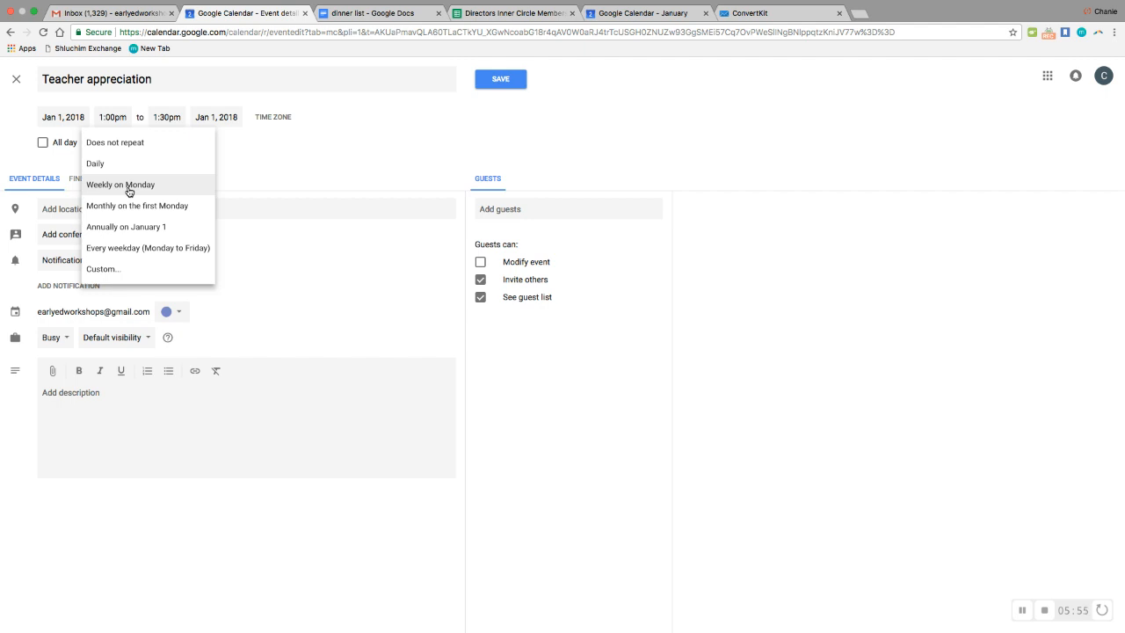
{"action": "left_click", "coordinate": [129, 190]}
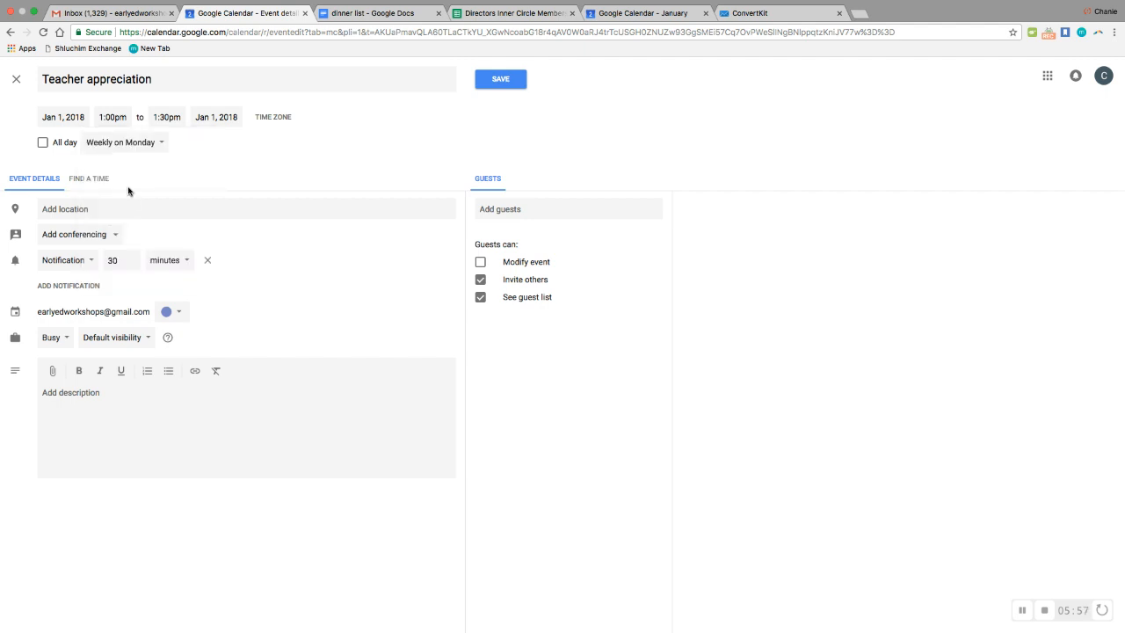
{"action": "left_click", "coordinate": [180, 315]}
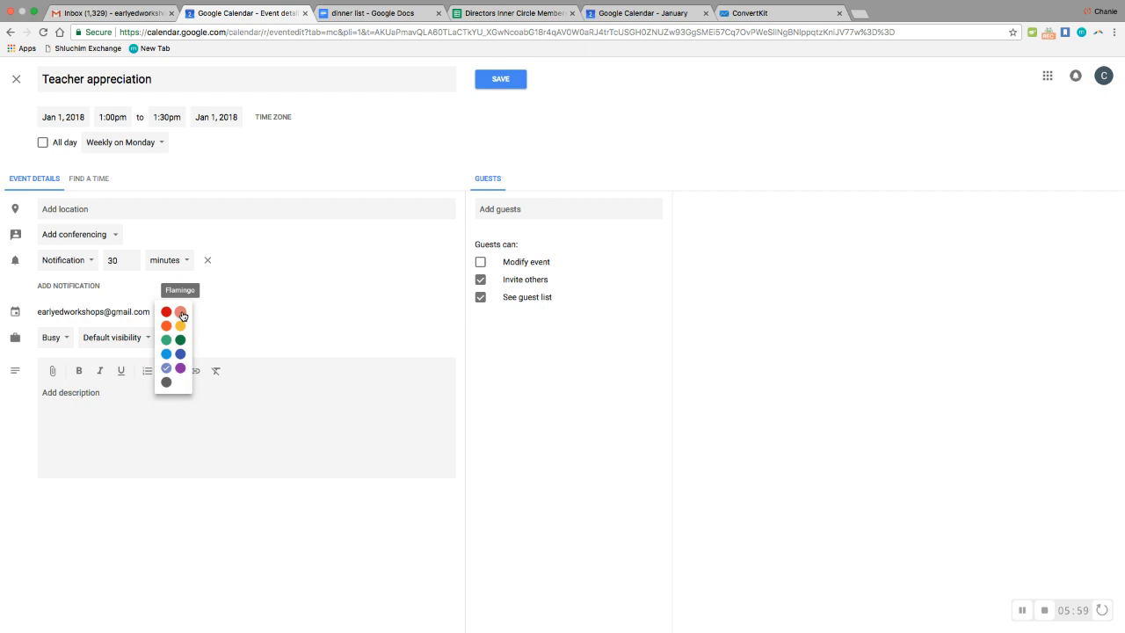
{"action": "left_click", "coordinate": [180, 313]}
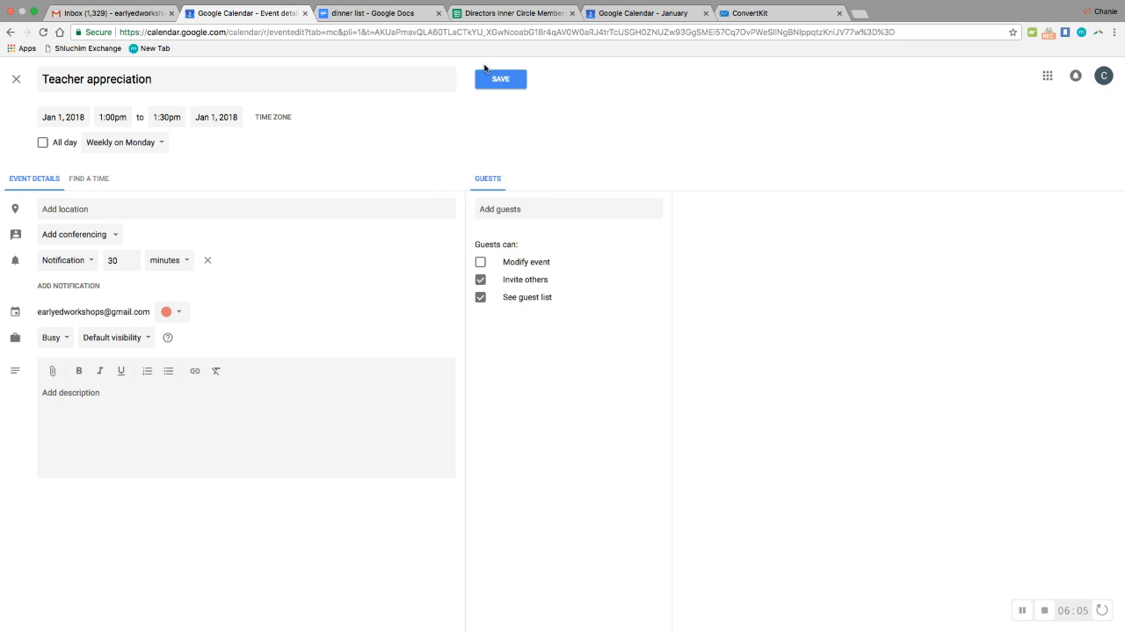
{"action": "left_click", "coordinate": [75, 411]}
{"action": "left_click", "coordinate": [510, 79]}
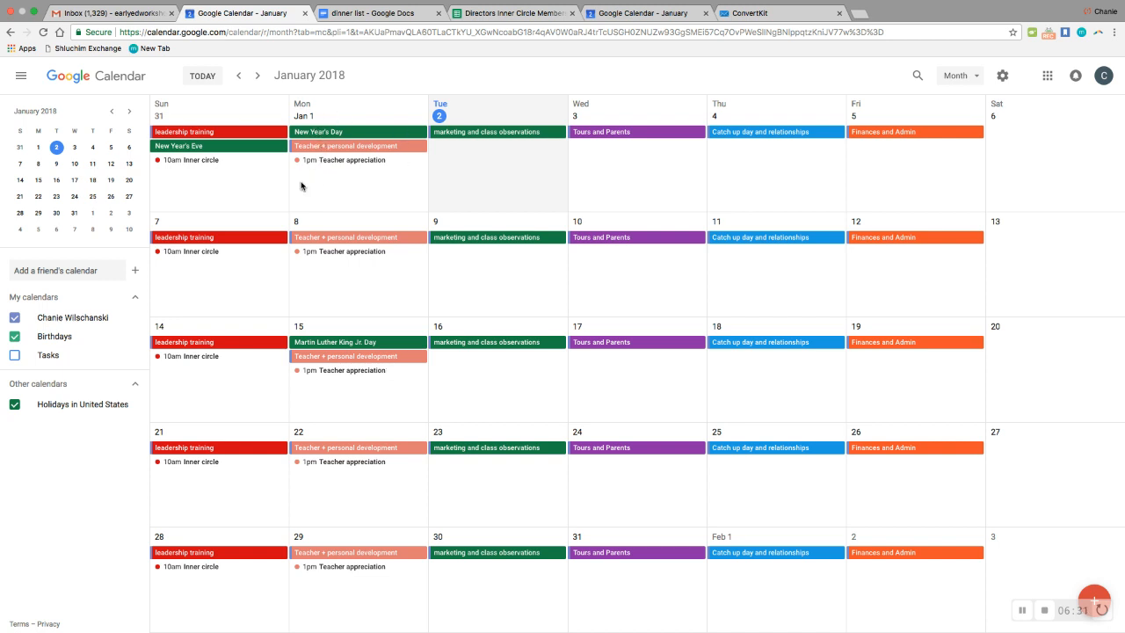
Start a timed, not all-day, event on January 1, 2018 titled "email check in" and open its full details
{"action": "left_click", "coordinate": [317, 187]}
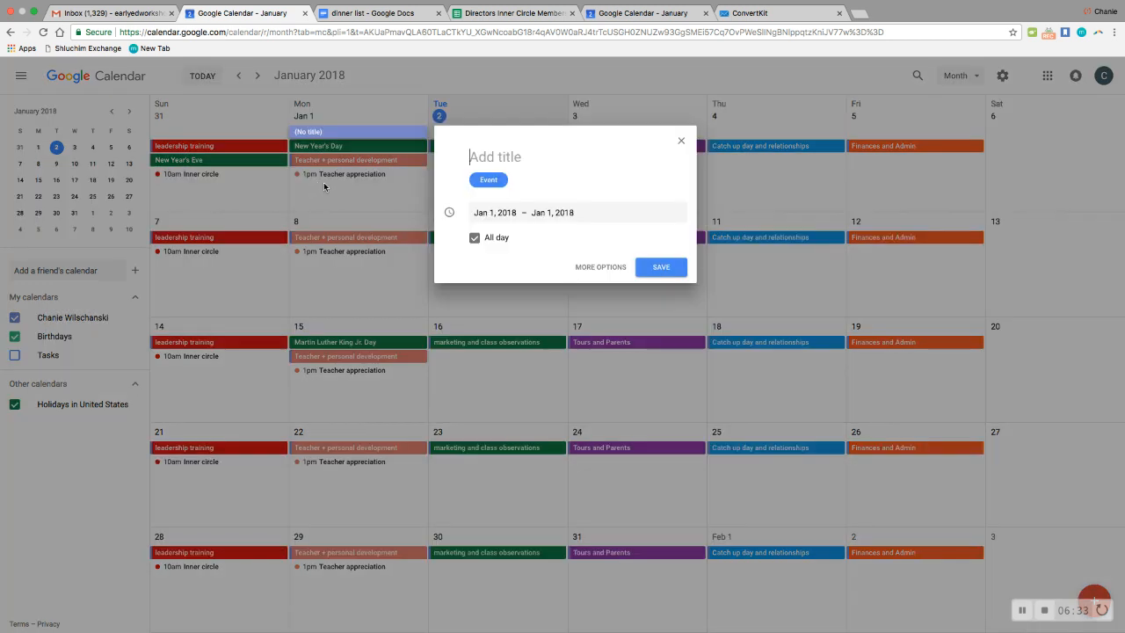
{"action": "left_click", "coordinate": [474, 237]}
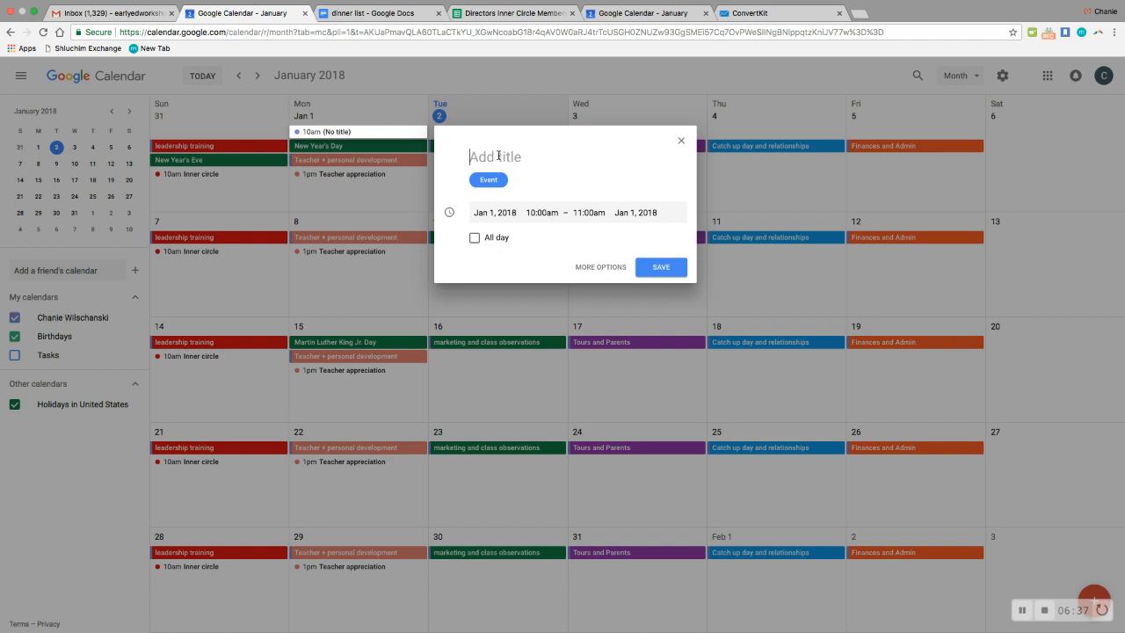
{"action": "type", "text": "email check in"}
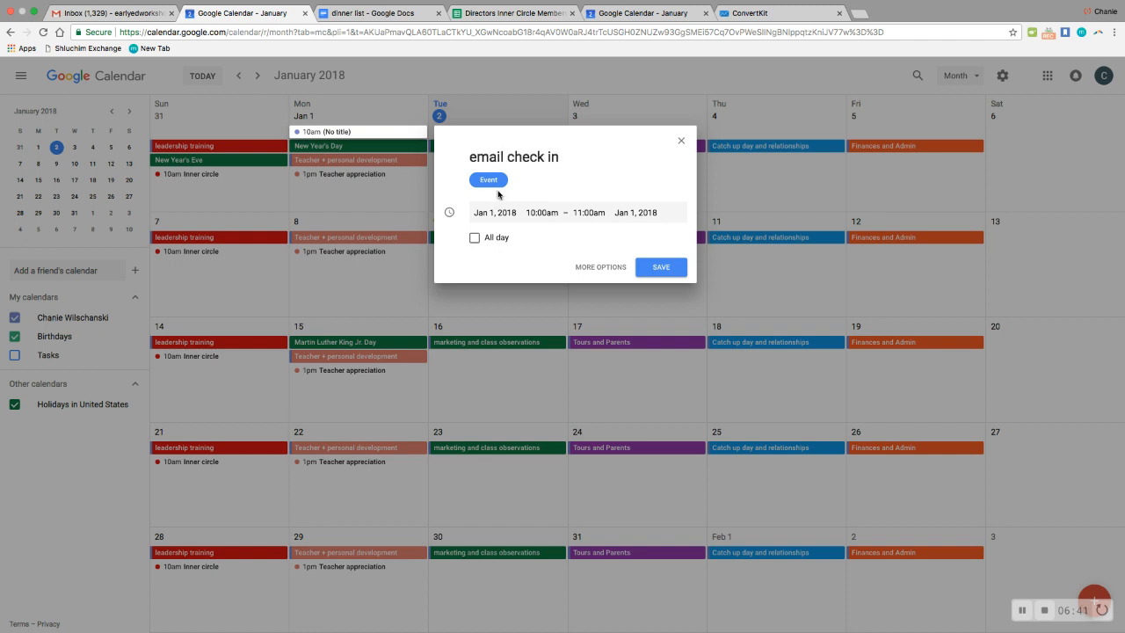
{"action": "left_click", "coordinate": [605, 269]}
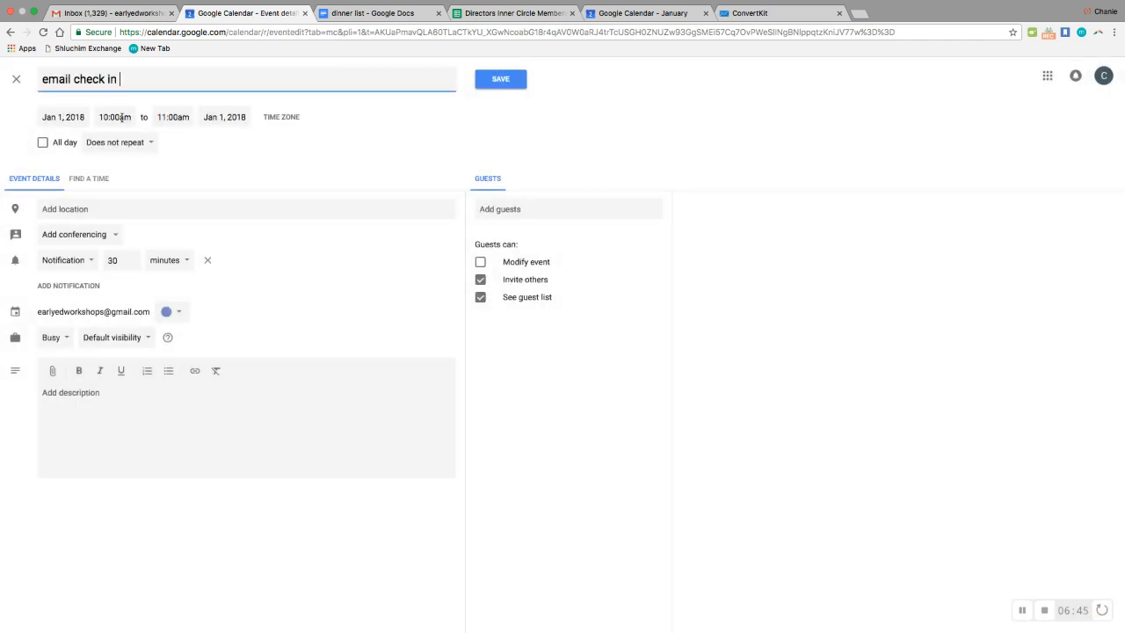
Set the email check in event to end at 10:30am and repeat every weekday (Monday to Friday)
{"action": "left_click", "coordinate": [159, 117]}
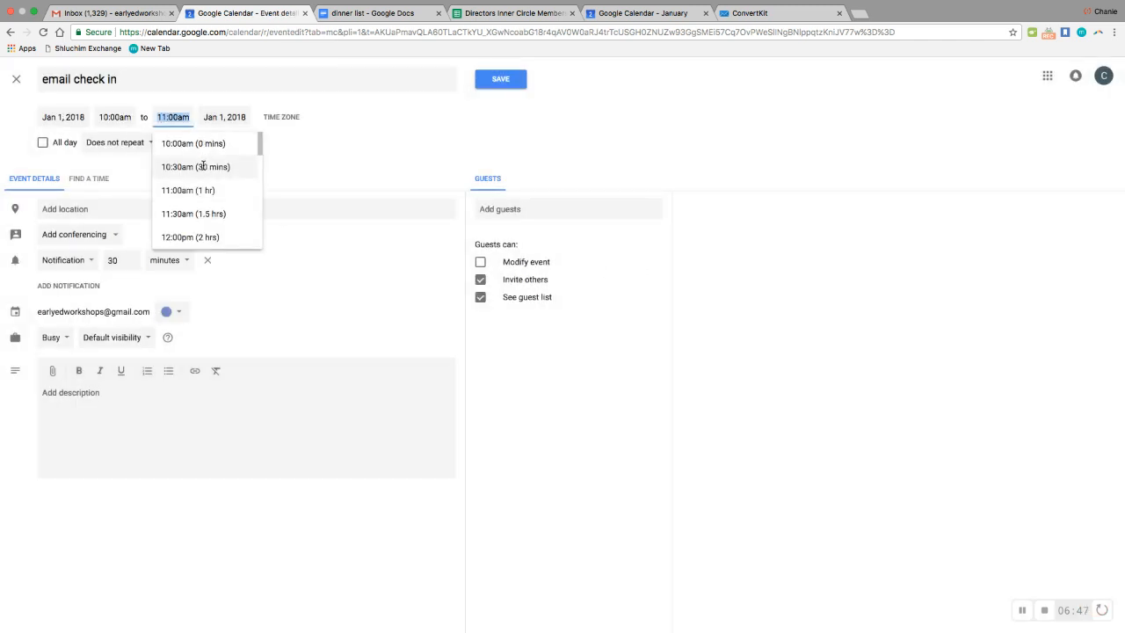
{"action": "left_click", "coordinate": [170, 166]}
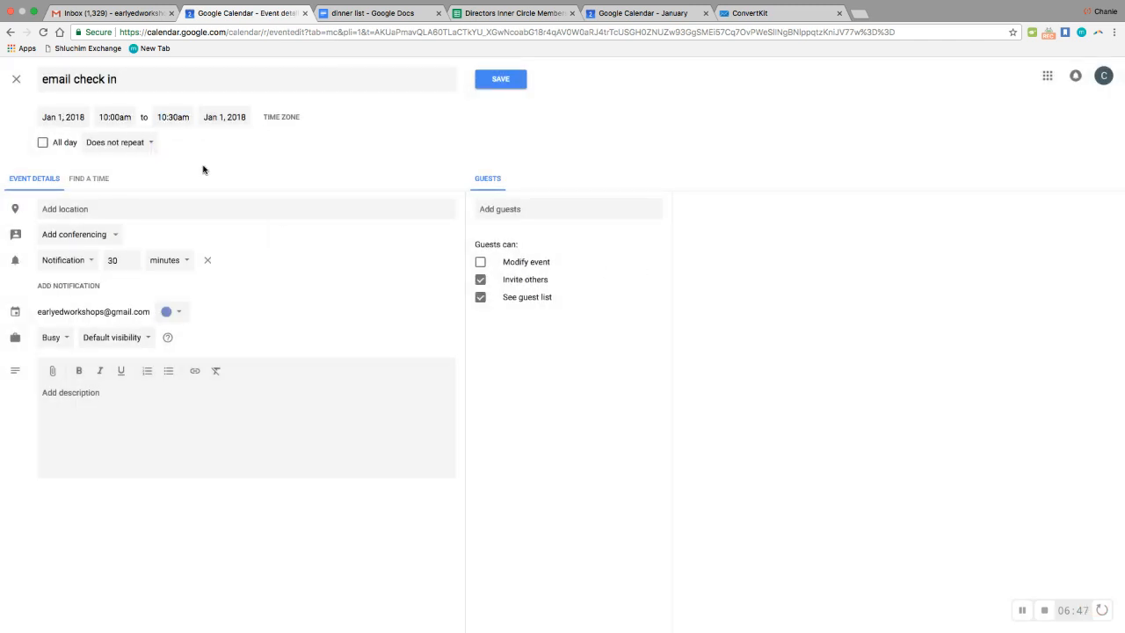
{"action": "left_click", "coordinate": [151, 146]}
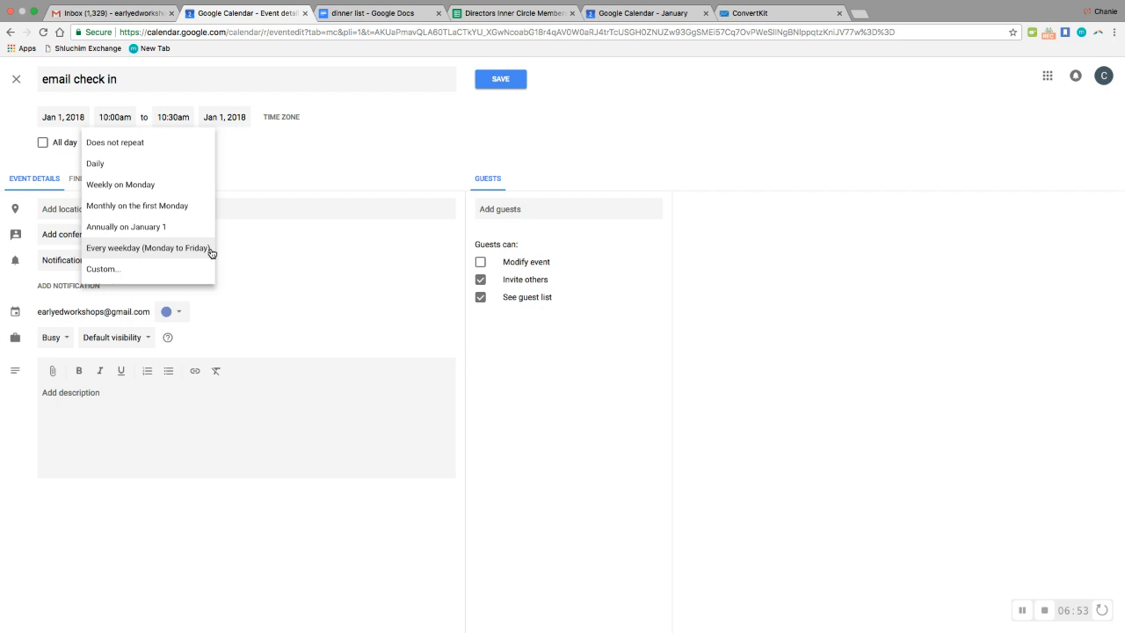
{"action": "left_click", "coordinate": [183, 253]}
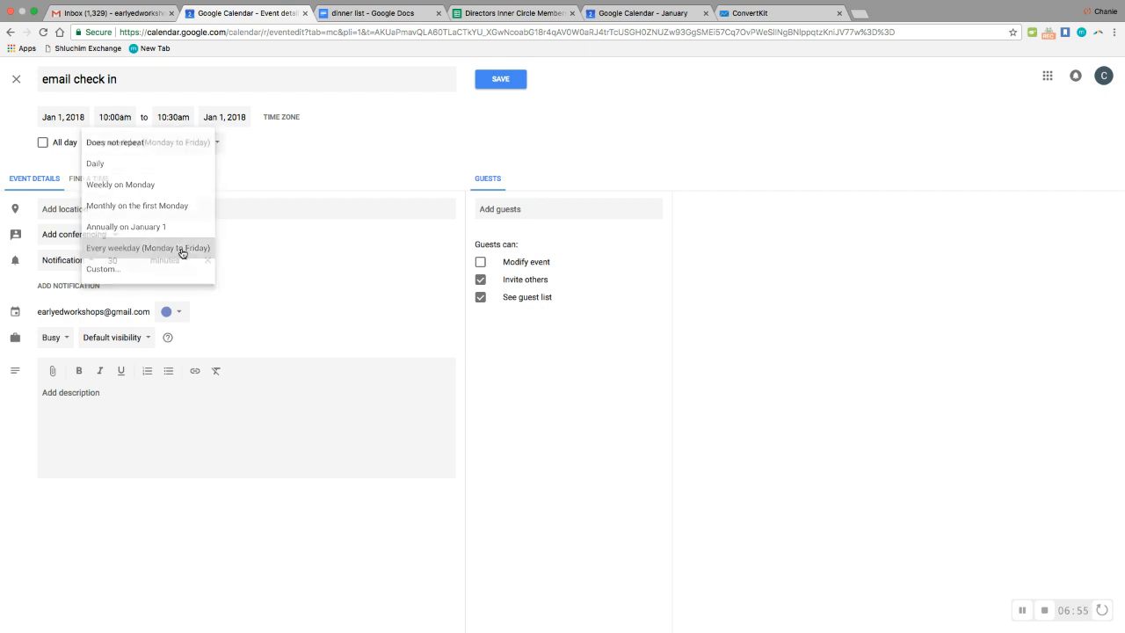
Colour the 10:00am email check in event dark grey and save it
{"action": "left_click", "coordinate": [170, 311]}
{"action": "left_click", "coordinate": [166, 385]}
{"action": "left_click", "coordinate": [517, 80]}
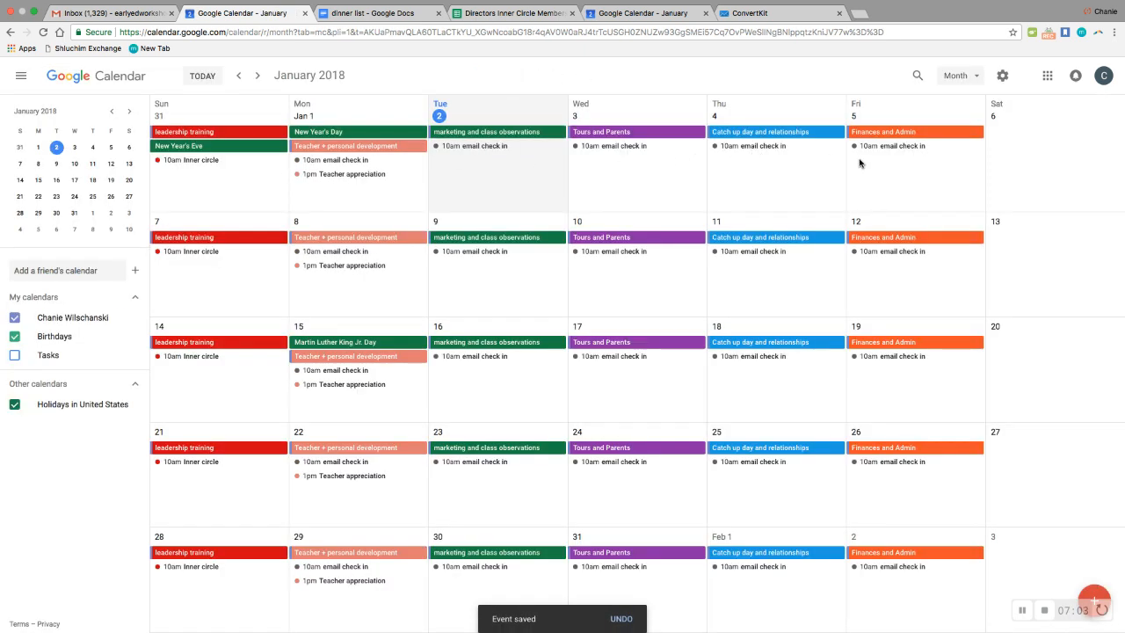
Start a second timed, not all-day, event on January 1, 2018 titled "email check in" and open its full details
{"action": "left_click", "coordinate": [321, 197]}
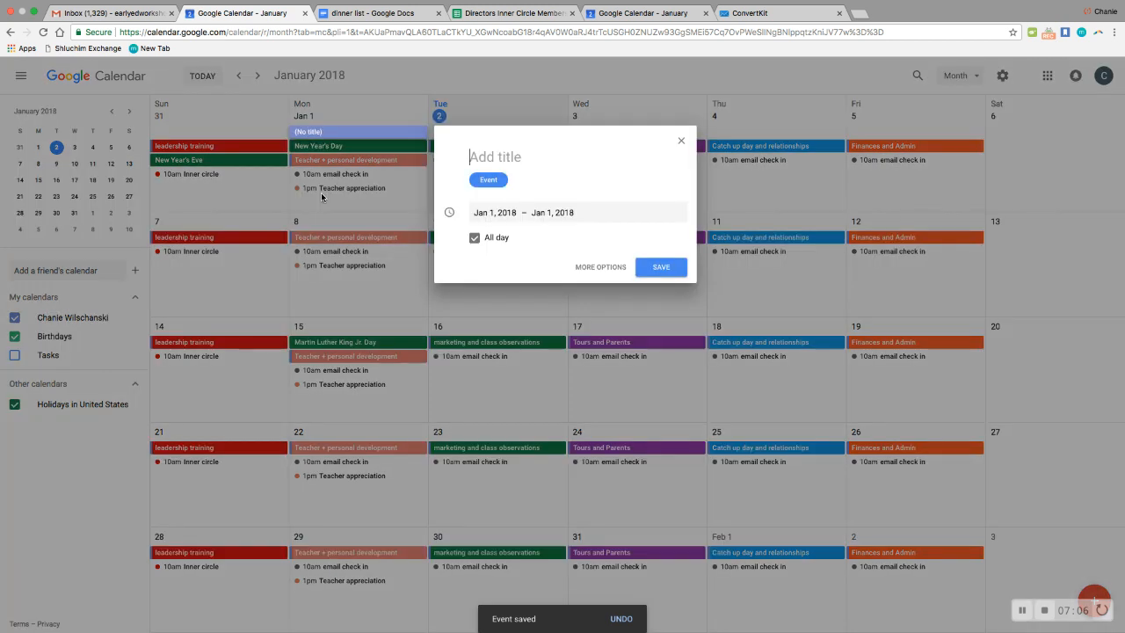
{"action": "left_click", "coordinate": [475, 237]}
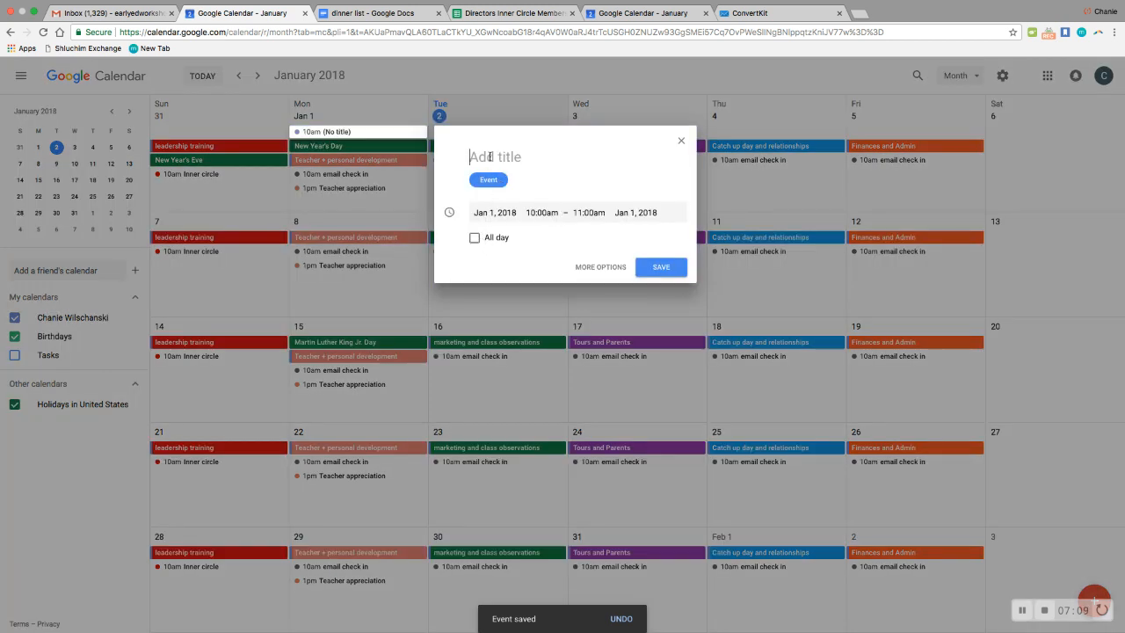
{"action": "left_click", "coordinate": [490, 156]}
{"action": "type", "text": "ema"}
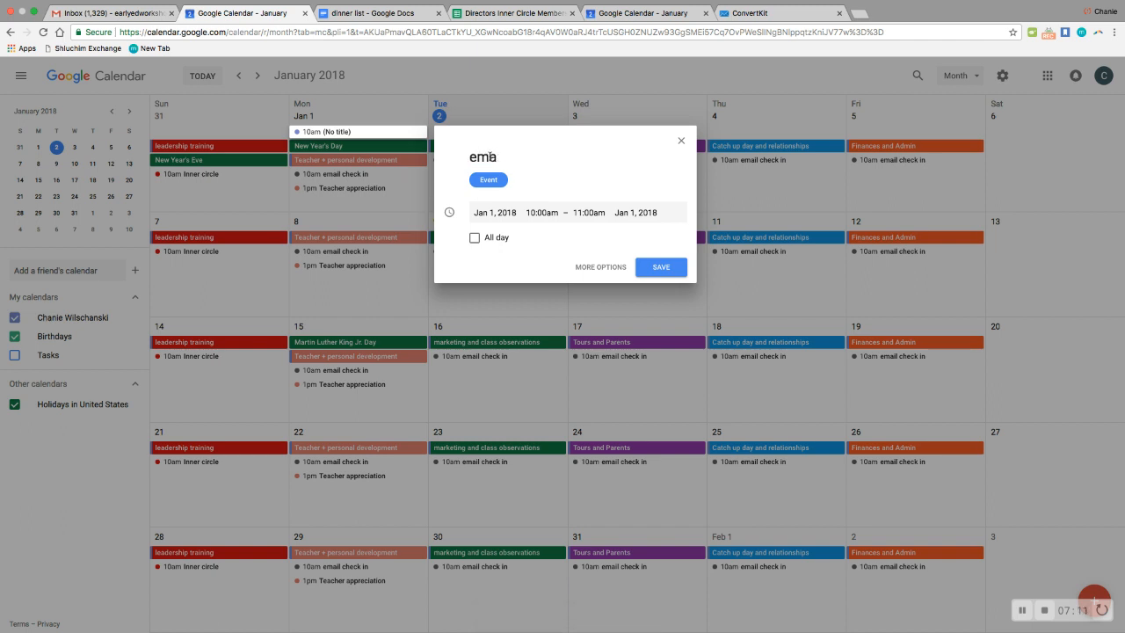
{"action": "type", "text": "i; check in"}
{"action": "left_click", "coordinate": [586, 266]}
Set the second email check in event's time to 2:30pm to 3:00pm
{"action": "left_click", "coordinate": [114, 117]}
{"action": "scroll", "coordinate": [141, 212], "scroll_direction": "down", "scroll_amount": 4}
{"action": "left_click", "coordinate": [141, 211]}
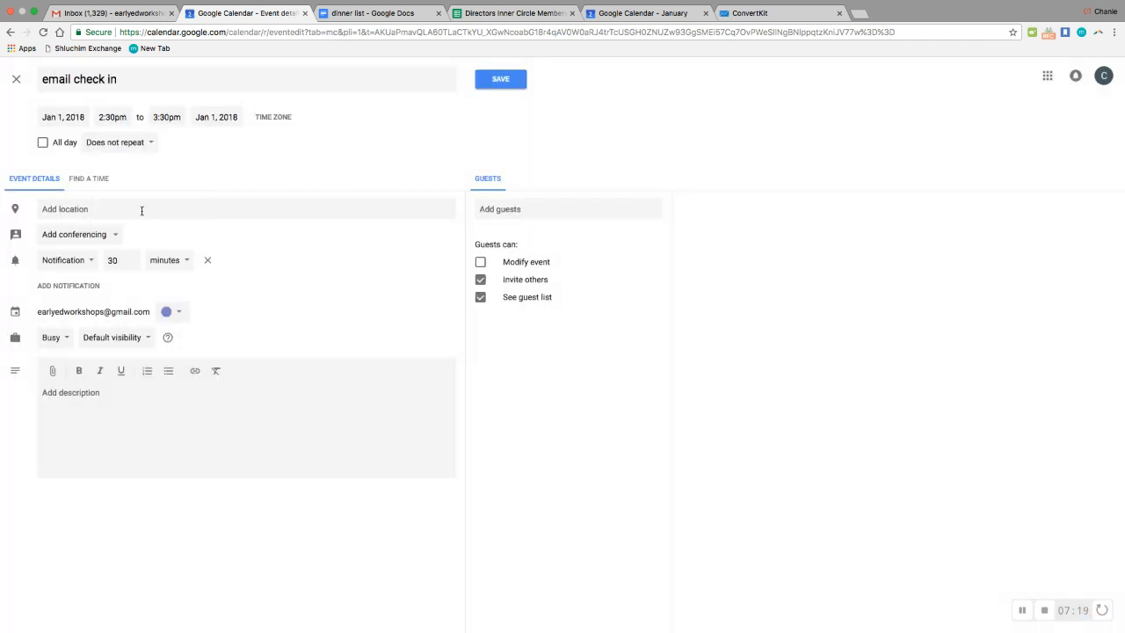
{"action": "left_click", "coordinate": [165, 118]}
{"action": "left_click", "coordinate": [194, 166]}
Colour the 2:30pm email check in event dark grey and save it
{"action": "left_click", "coordinate": [174, 314]}
{"action": "left_click", "coordinate": [166, 381]}
{"action": "left_click", "coordinate": [507, 82]}
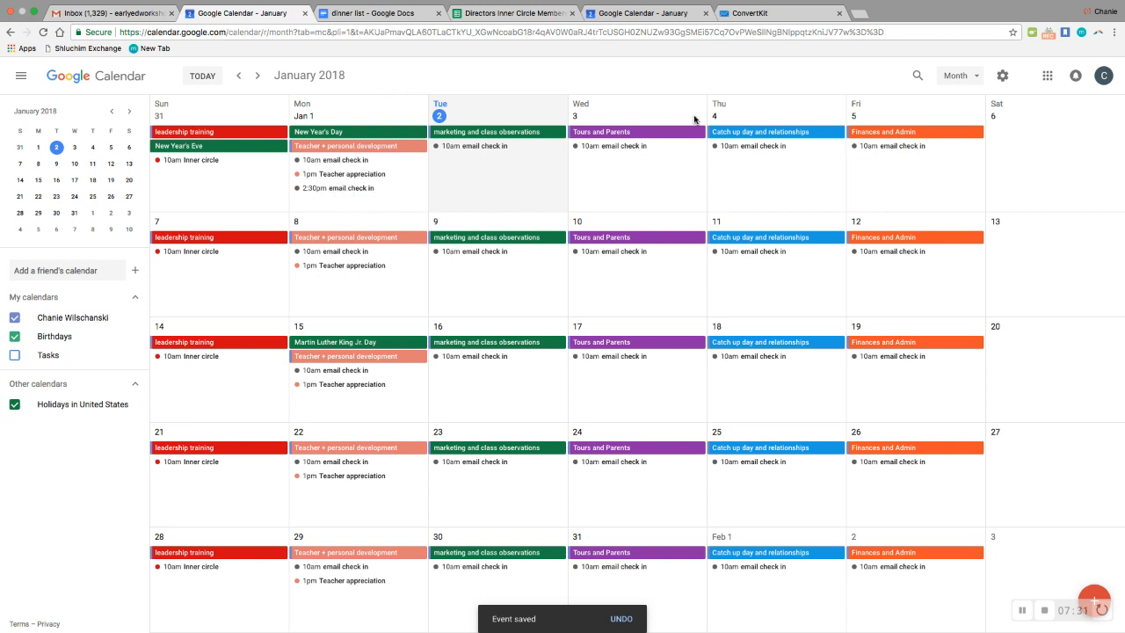
Edit the 2:30pm email check in event on January 1 to repeat every weekday (Monday to Friday), and save it
{"action": "left_click", "coordinate": [323, 188]}
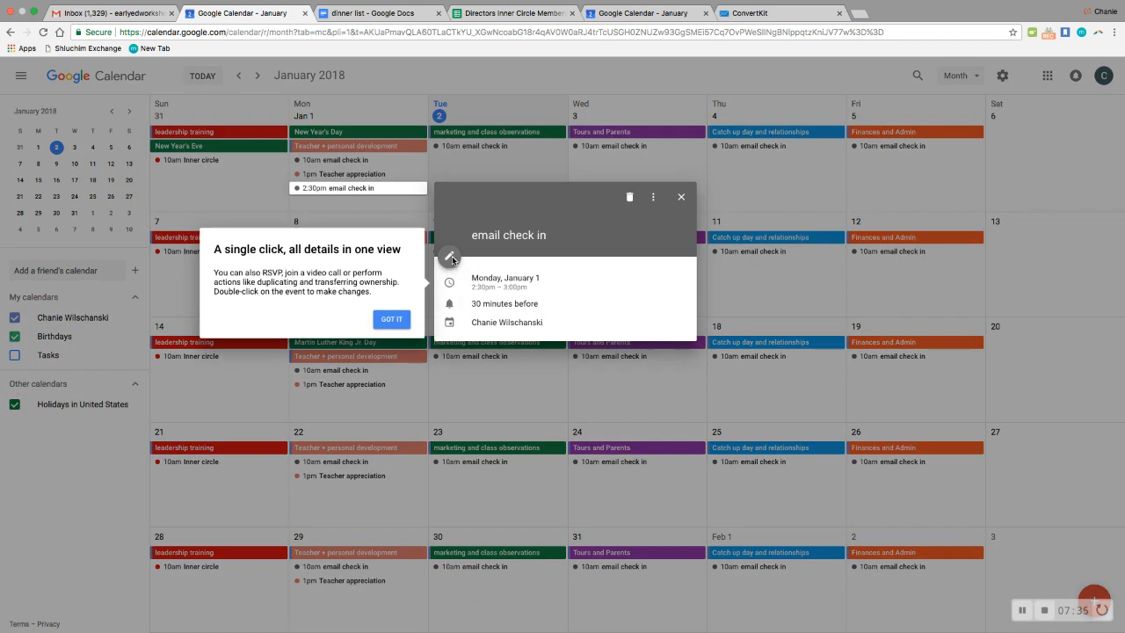
{"action": "left_click", "coordinate": [392, 319]}
{"action": "left_click", "coordinate": [448, 257]}
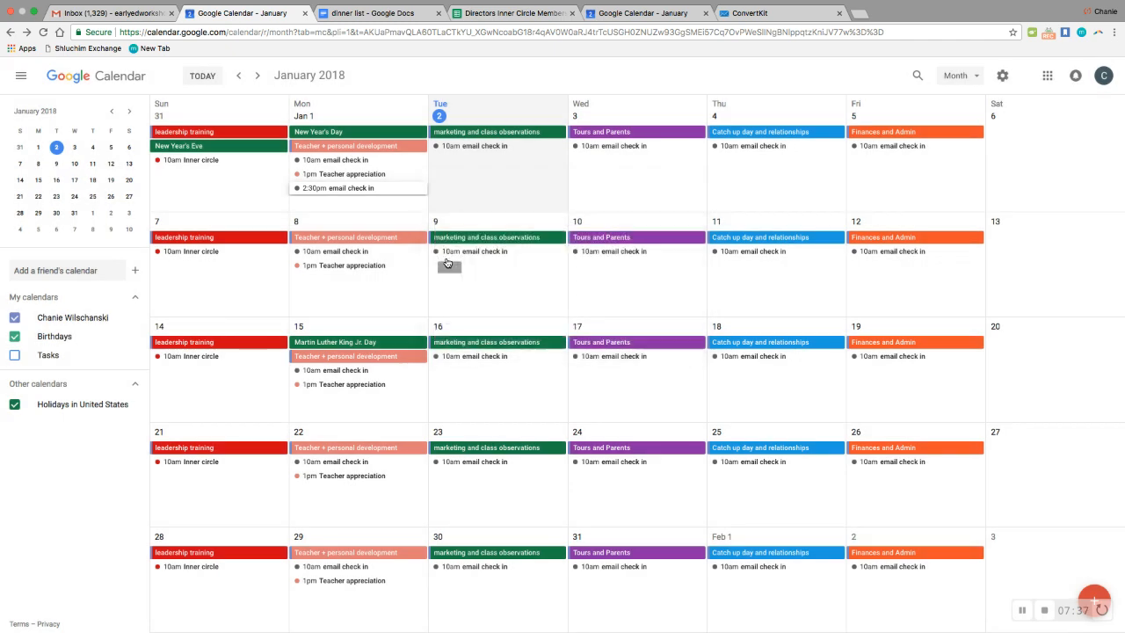
{"action": "left_click", "coordinate": [117, 143]}
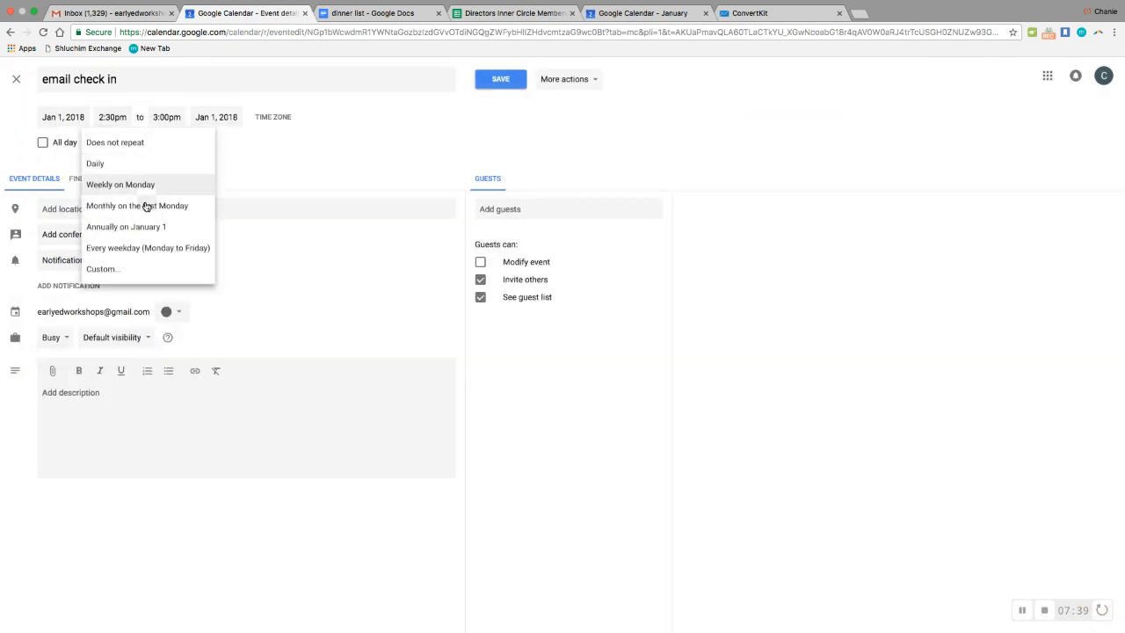
{"action": "left_click", "coordinate": [146, 247]}
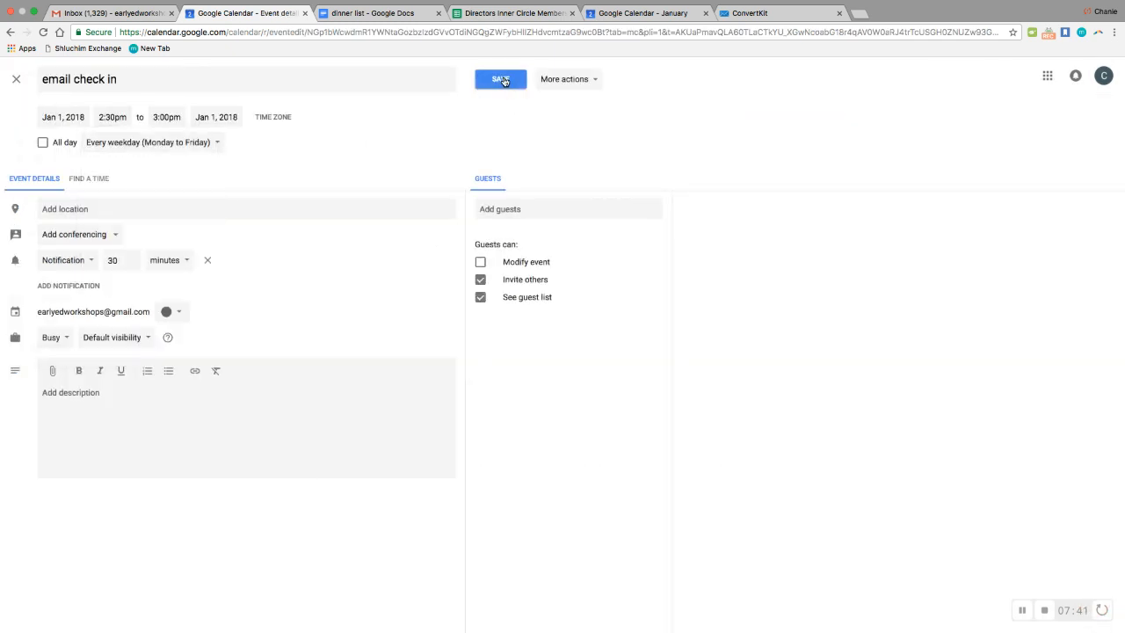
{"action": "left_click", "coordinate": [500, 79]}
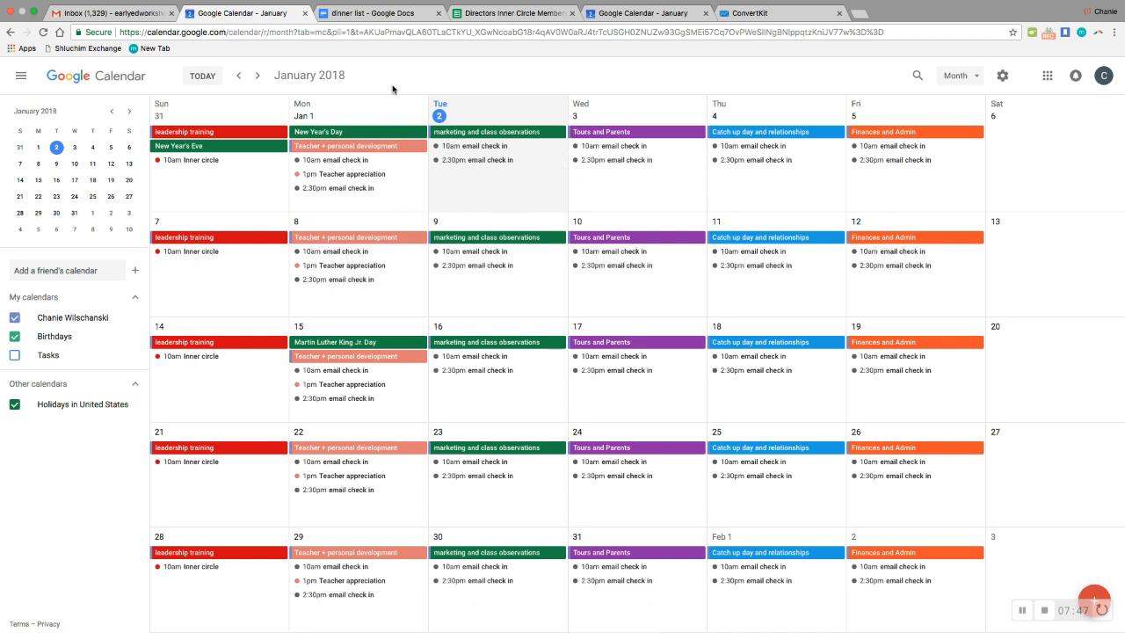
Start a timed, not all-day, event on January 2, 2018 titled "class observations" and open its full details
{"action": "left_click", "coordinate": [477, 181]}
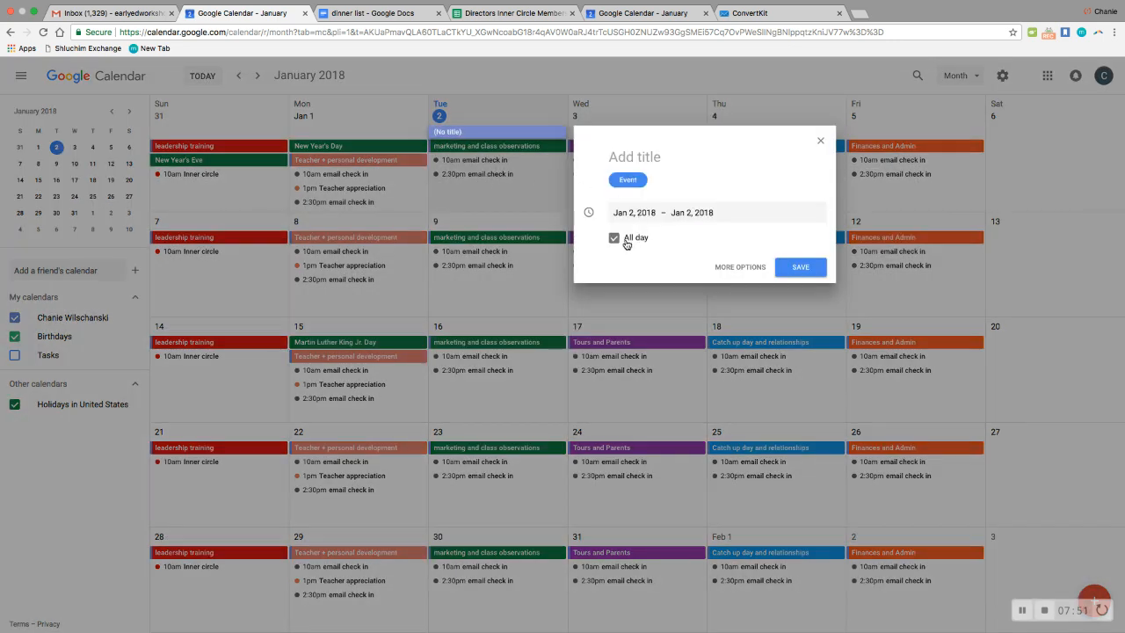
{"action": "left_click", "coordinate": [626, 243]}
{"action": "type", "text": "class obe"}
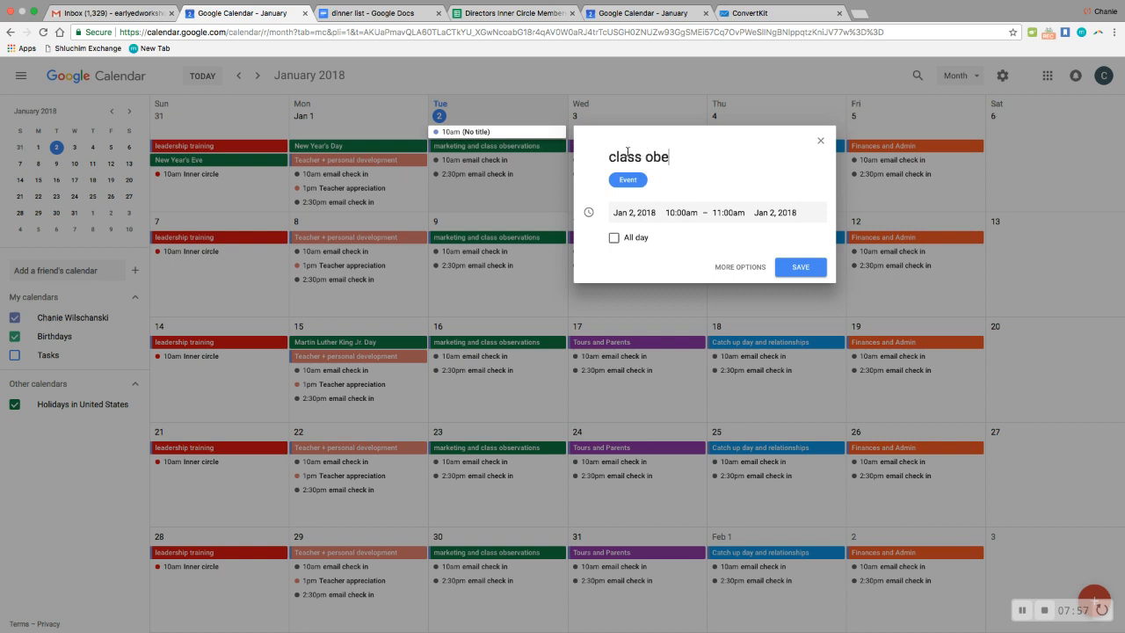
{"action": "type", "text": "rcativations"}
{"action": "left_click", "coordinate": [732, 266]}
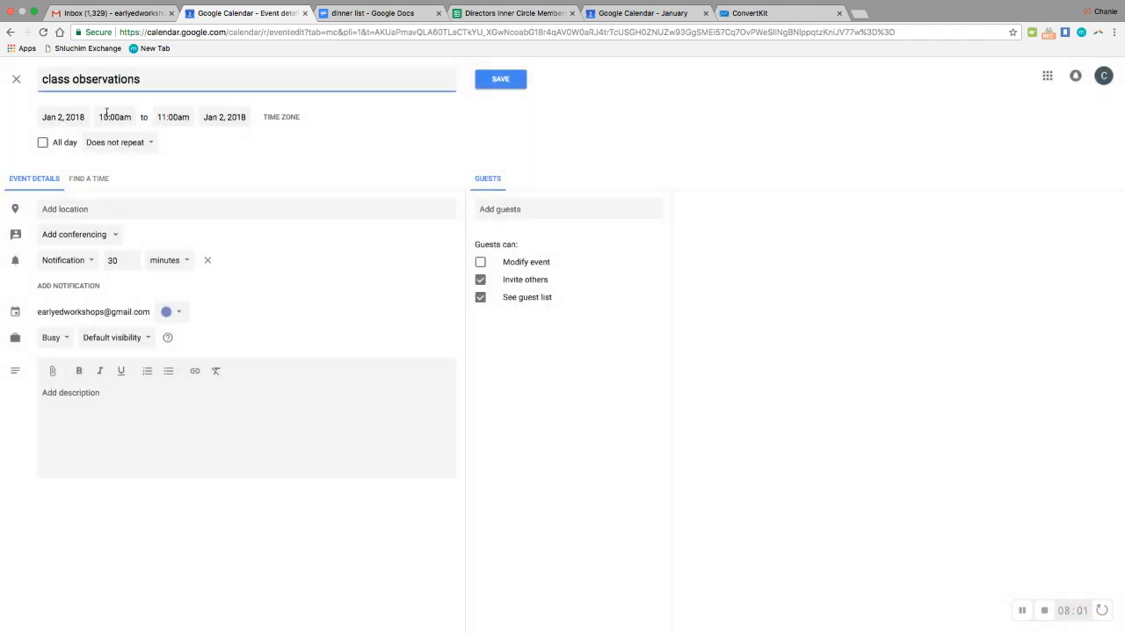
Set the class observations event's time to 11:00am to 12:30pm
{"action": "left_click", "coordinate": [115, 117]}
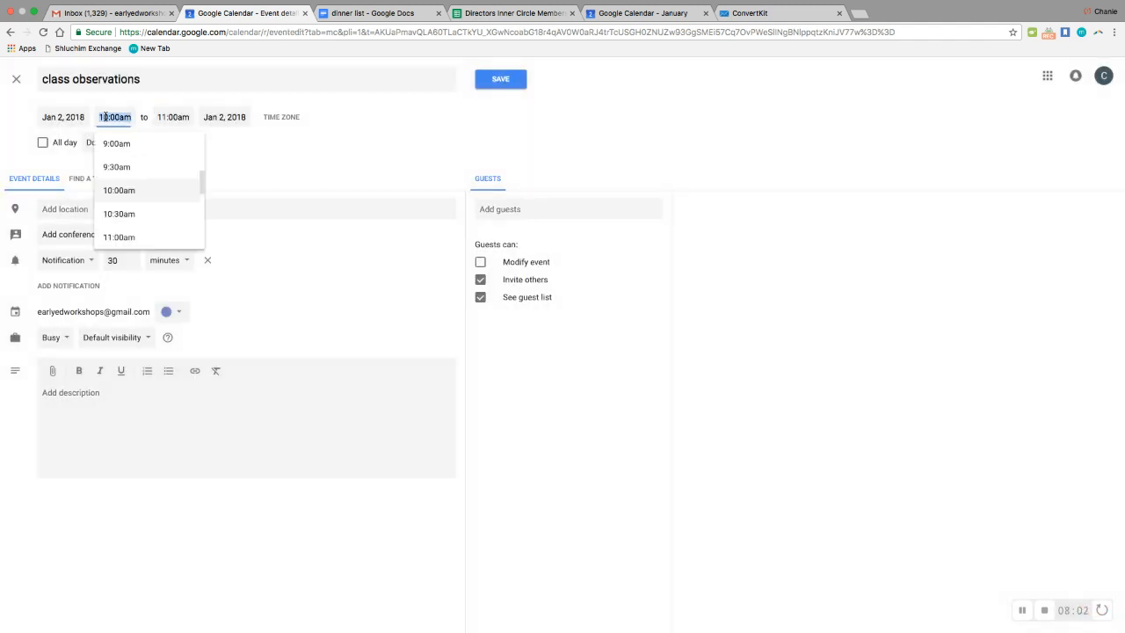
{"action": "left_click", "coordinate": [134, 235]}
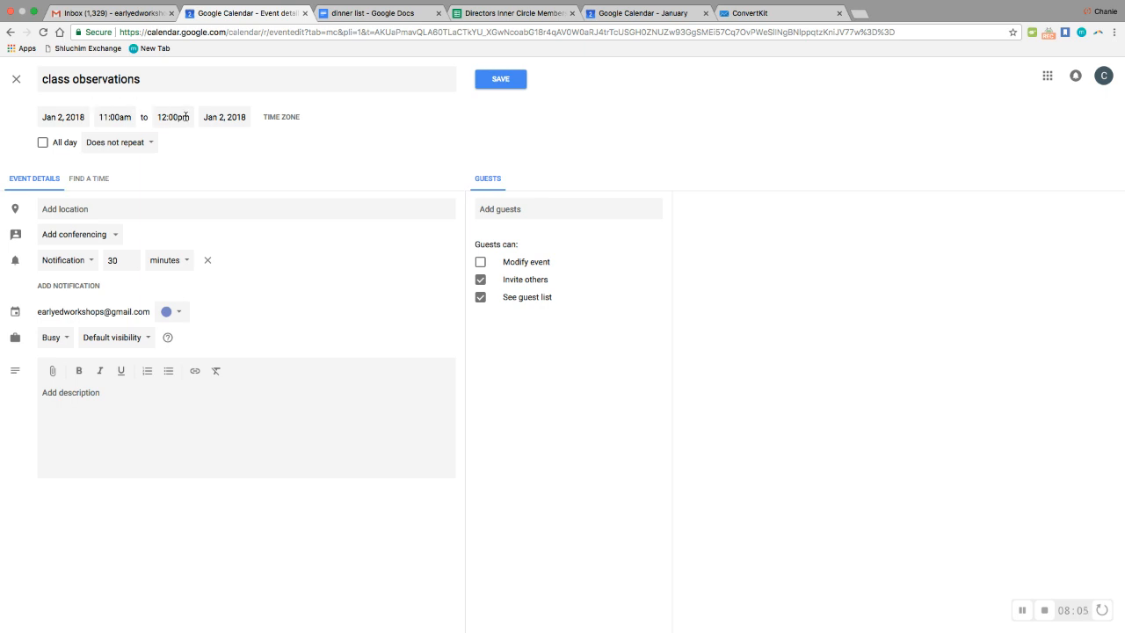
{"action": "left_click", "coordinate": [188, 117]}
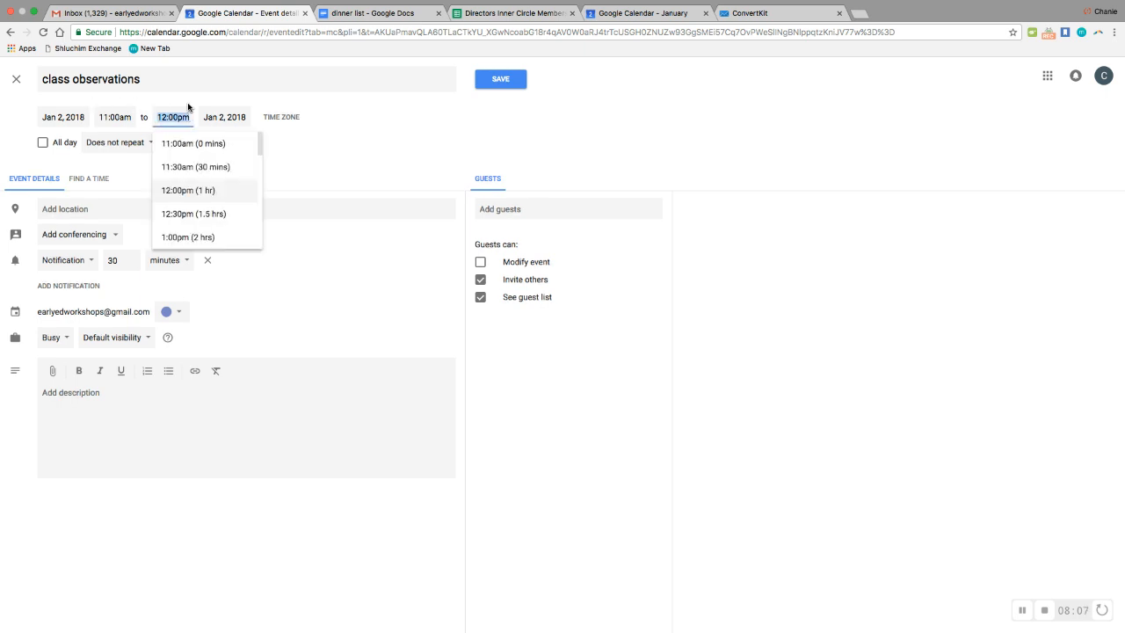
{"action": "left_click", "coordinate": [211, 216]}
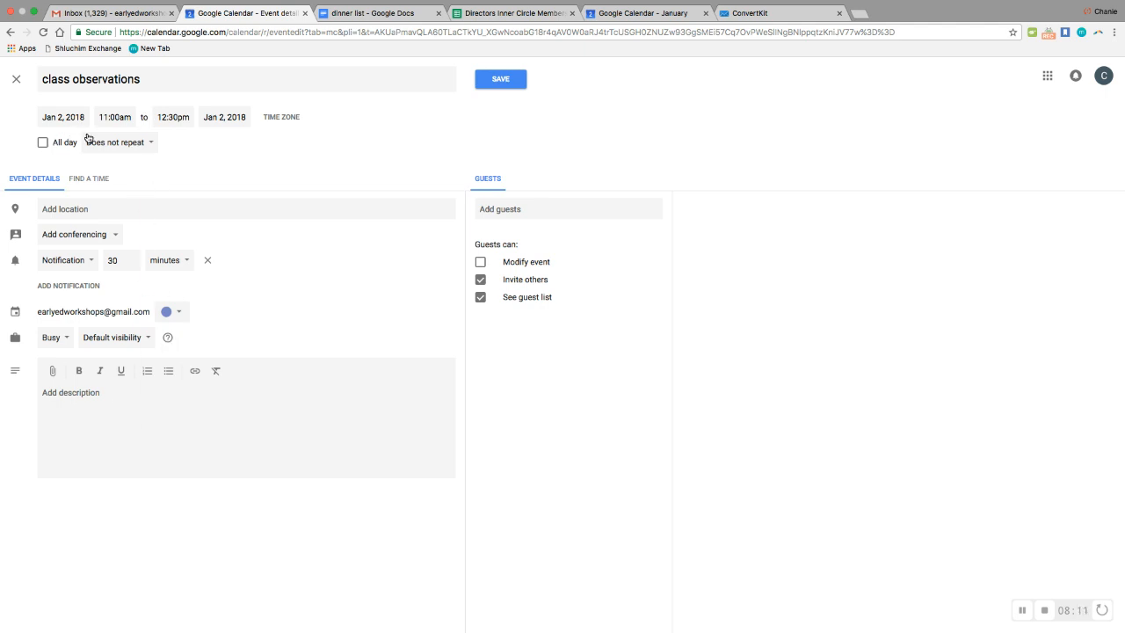
Make the class observations event repeat weekly on Tuesday, colour it dark green, and save it
{"action": "left_click", "coordinate": [138, 141]}
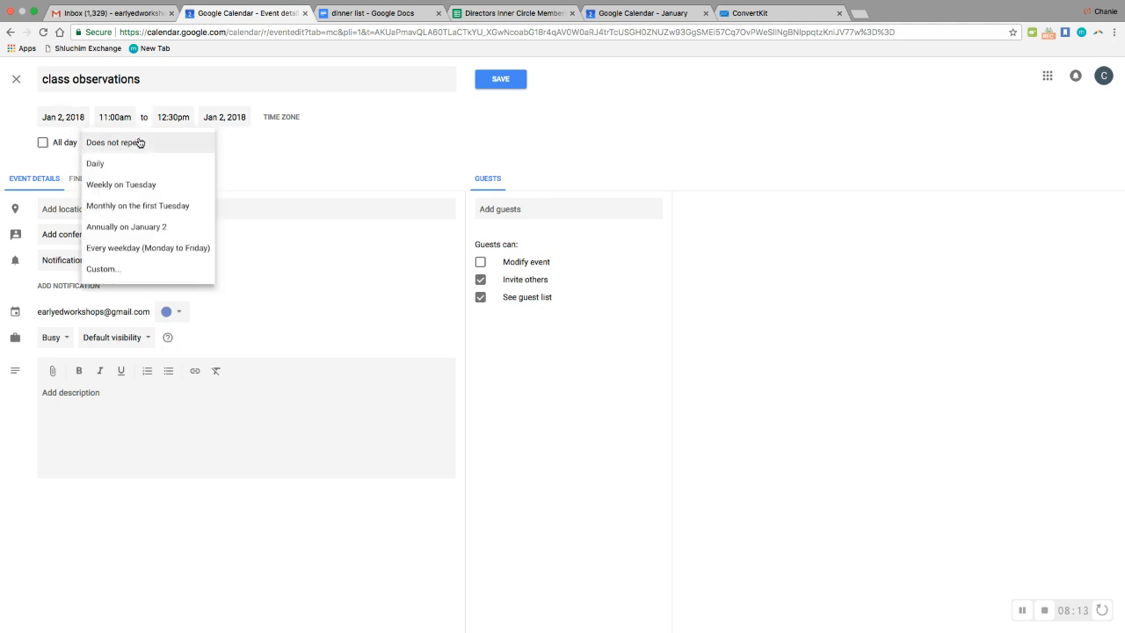
{"action": "left_click", "coordinate": [157, 185]}
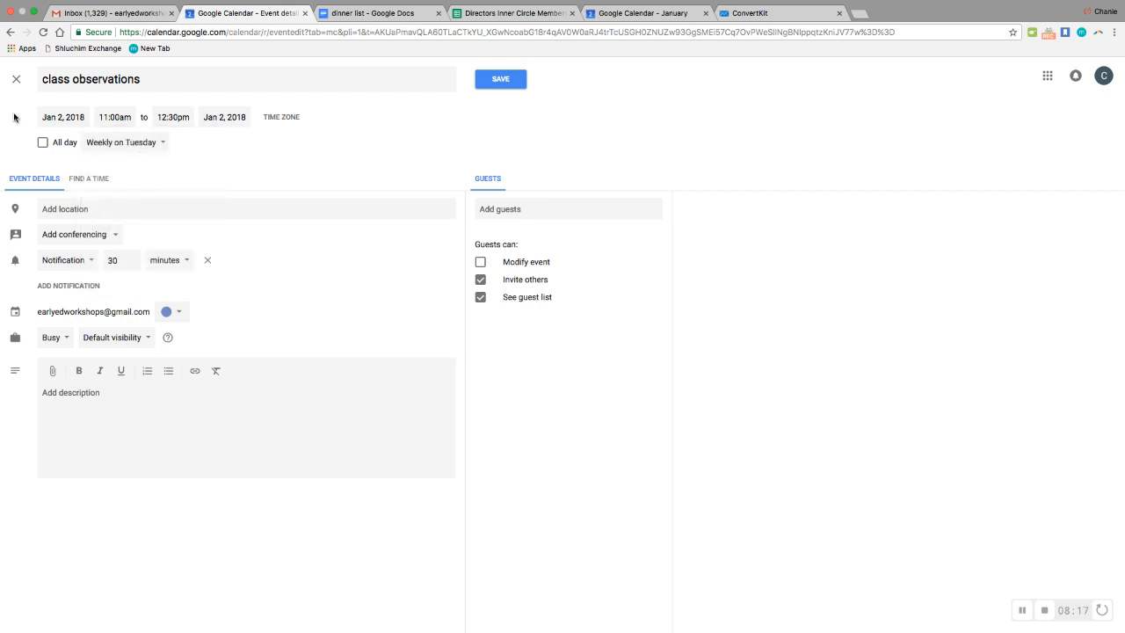
{"action": "left_click", "coordinate": [176, 312]}
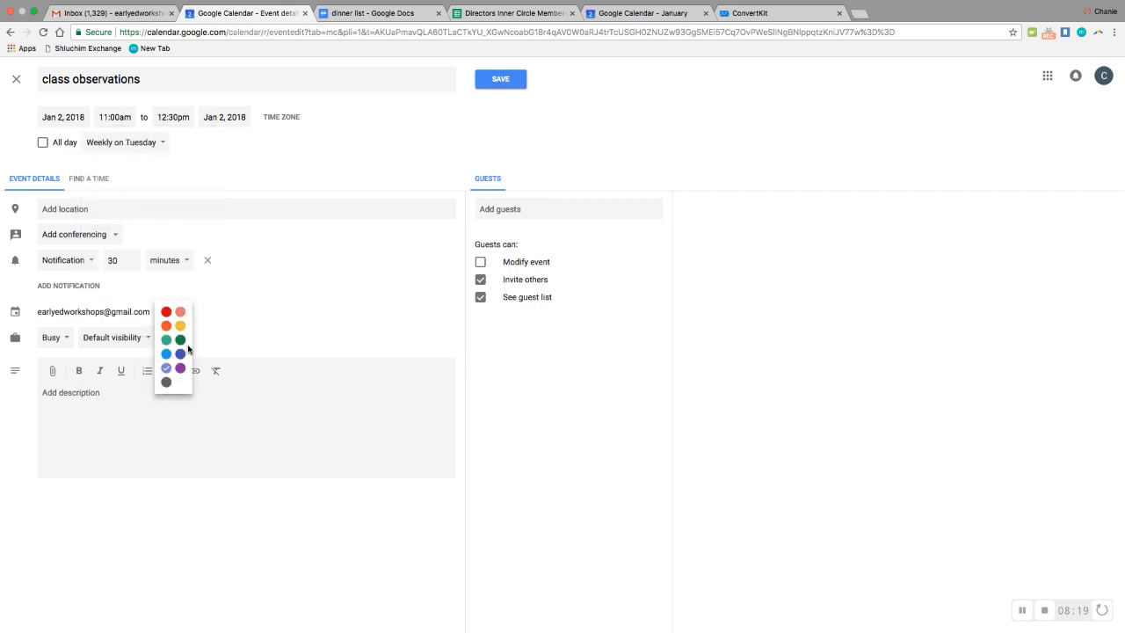
{"action": "left_click", "coordinate": [179, 340]}
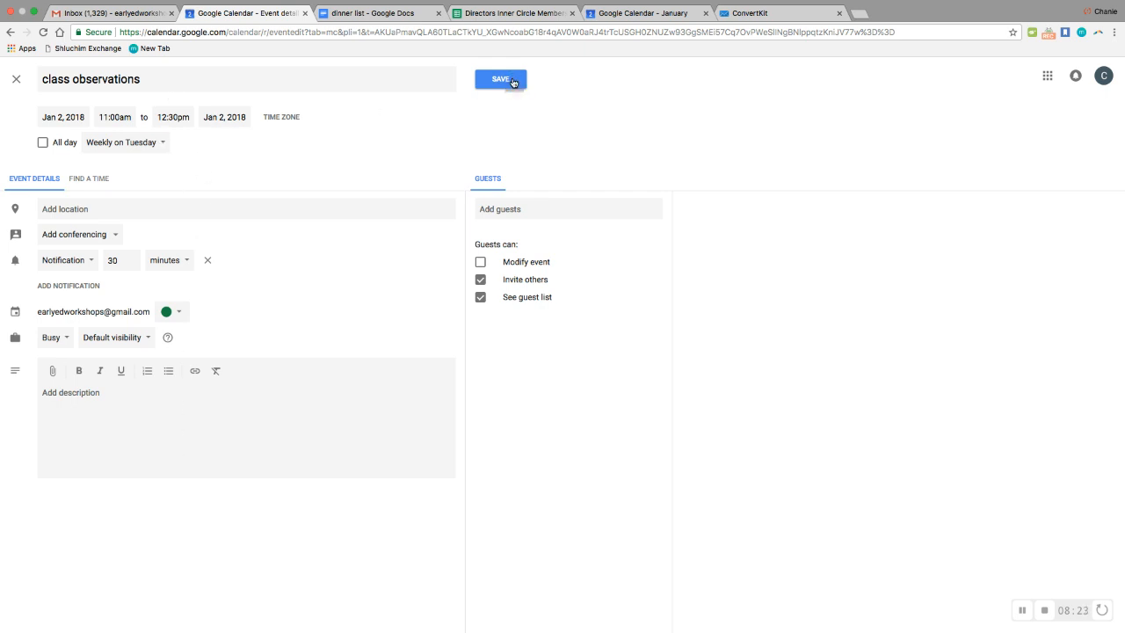
{"action": "left_click", "coordinate": [513, 79]}
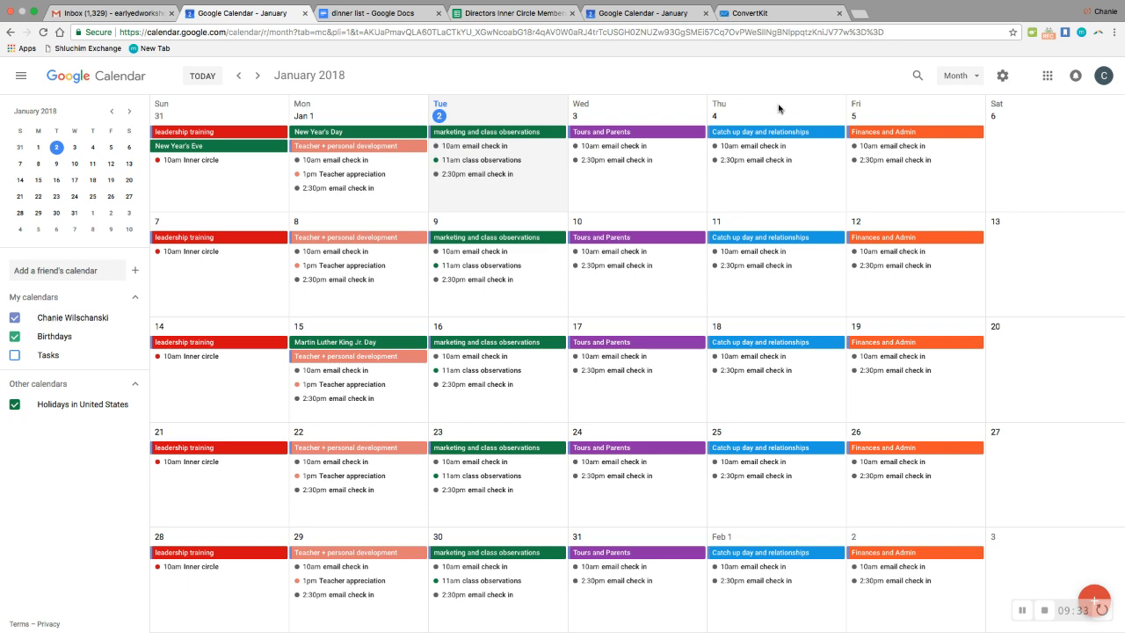
Start a timed, not all-day, event on January 5, 2018 titled "supply order" and open its full details
{"action": "left_click", "coordinate": [907, 178]}
{"action": "type", "text": "supp"}
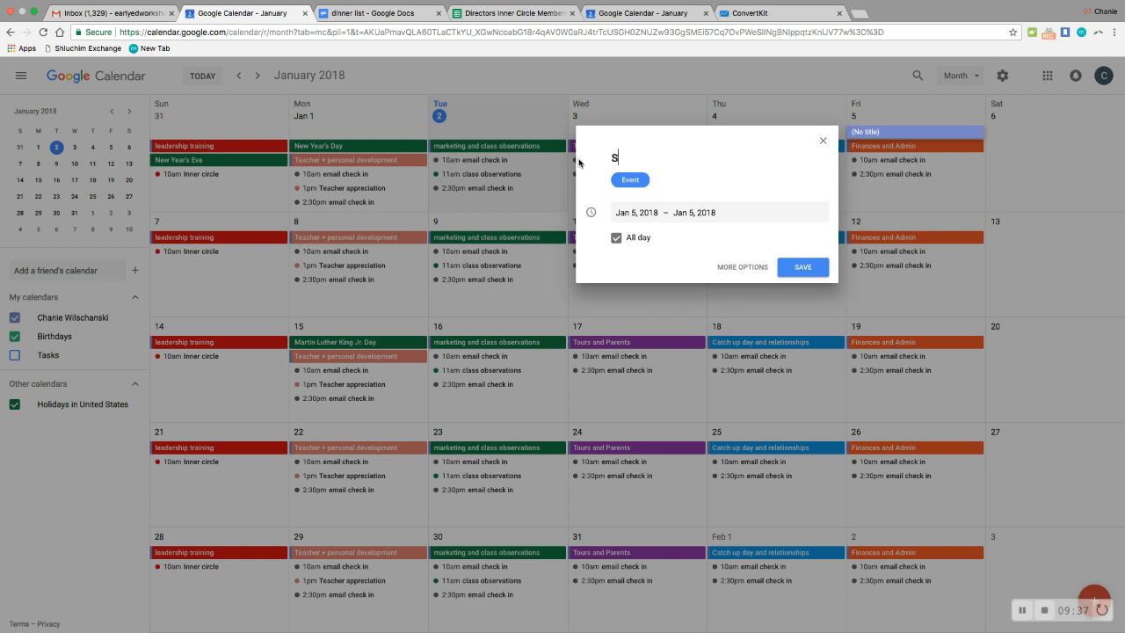
{"action": "type", "text": "ly order"}
{"action": "left_click", "coordinate": [616, 237]}
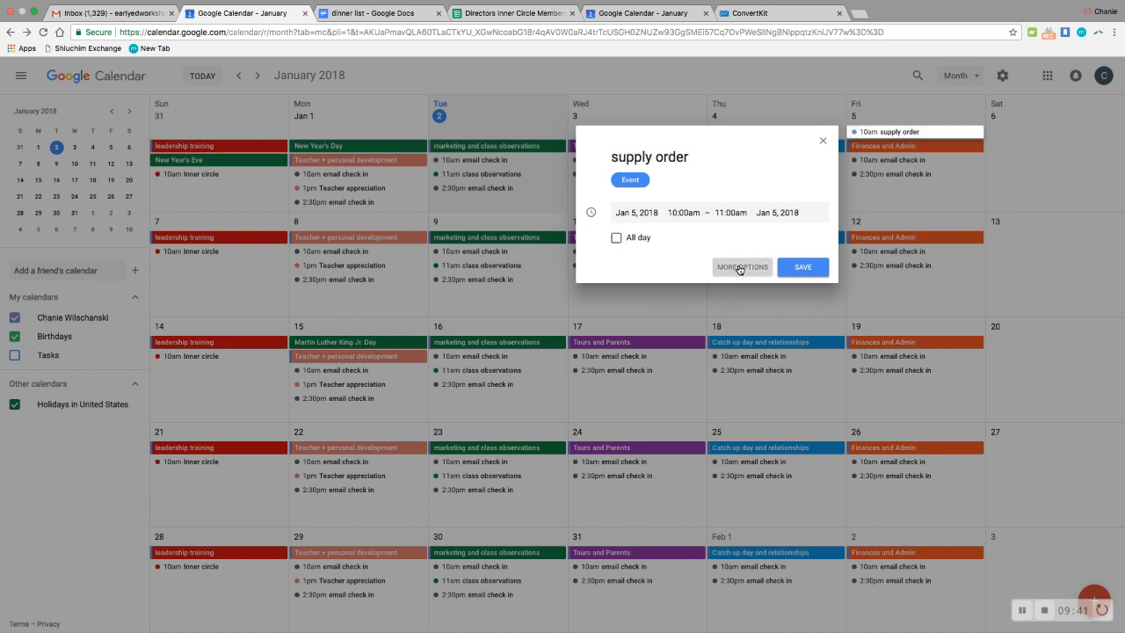
{"action": "left_click", "coordinate": [743, 267]}
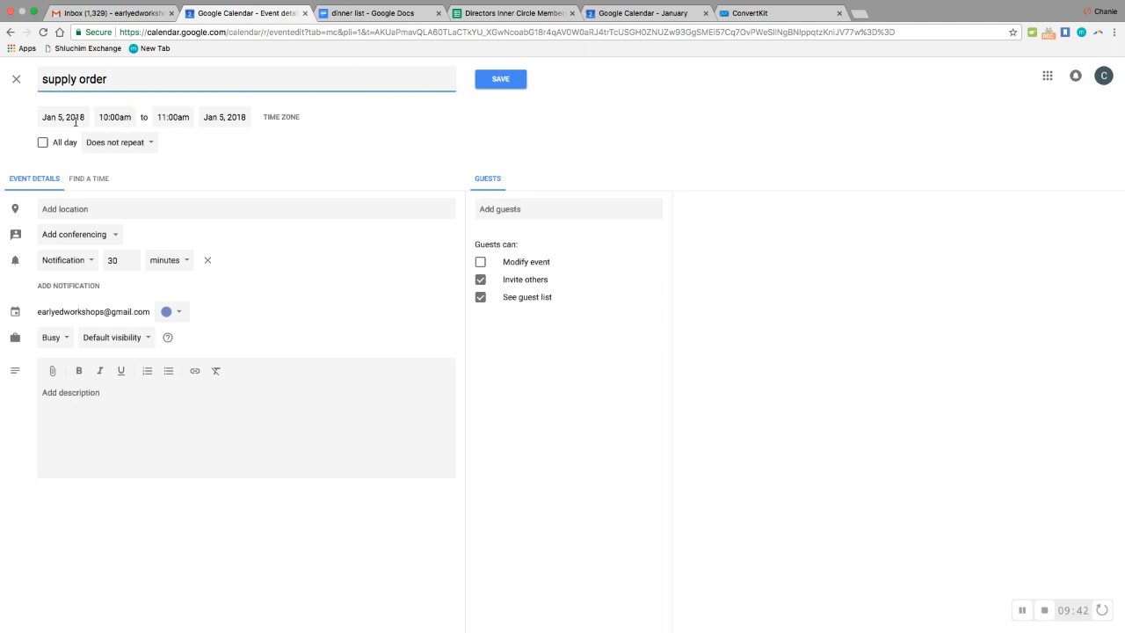
Make the supply order event repeat monthly on the first Friday, colour it orange, and save it
{"action": "left_click", "coordinate": [120, 144]}
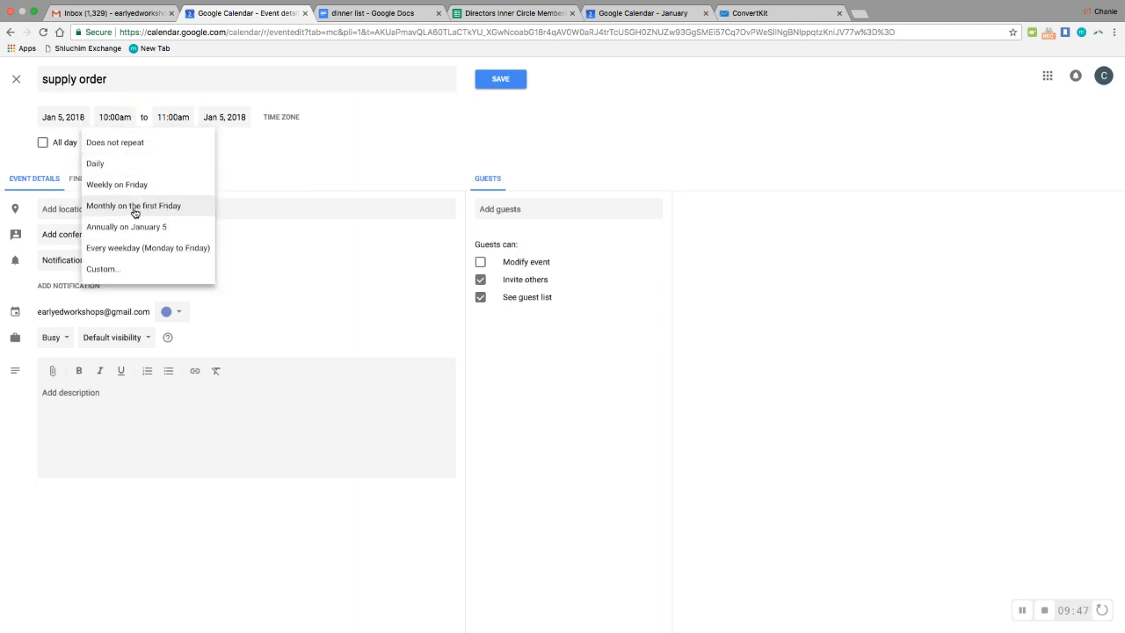
{"action": "left_click", "coordinate": [180, 214]}
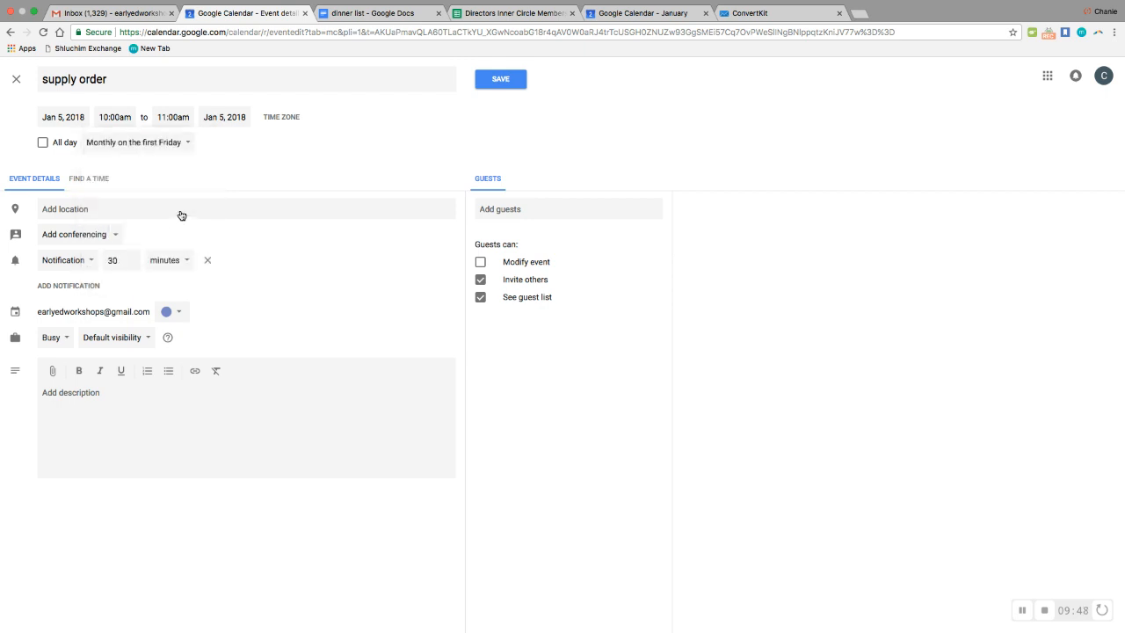
{"action": "left_click", "coordinate": [170, 311]}
{"action": "left_click", "coordinate": [166, 326]}
{"action": "left_click", "coordinate": [497, 84]}
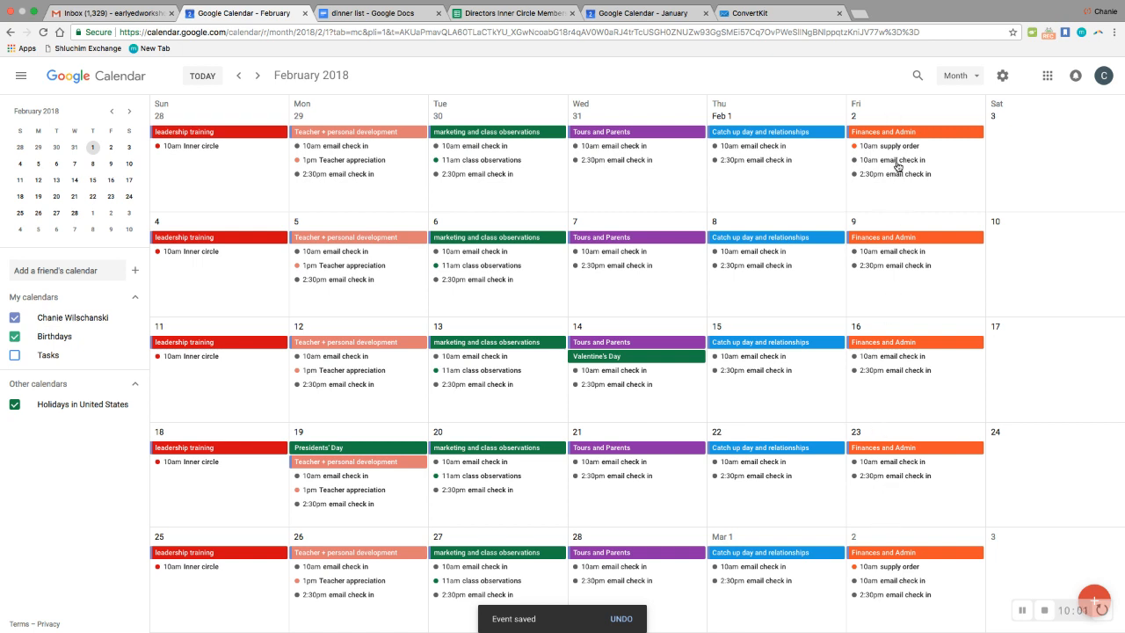
Switch to the other account's January 2018 calendar and view the full list of events on Thursday, January 11
{"action": "scroll", "coordinate": [868, 182], "scroll_direction": "up", "scroll_amount": 3}
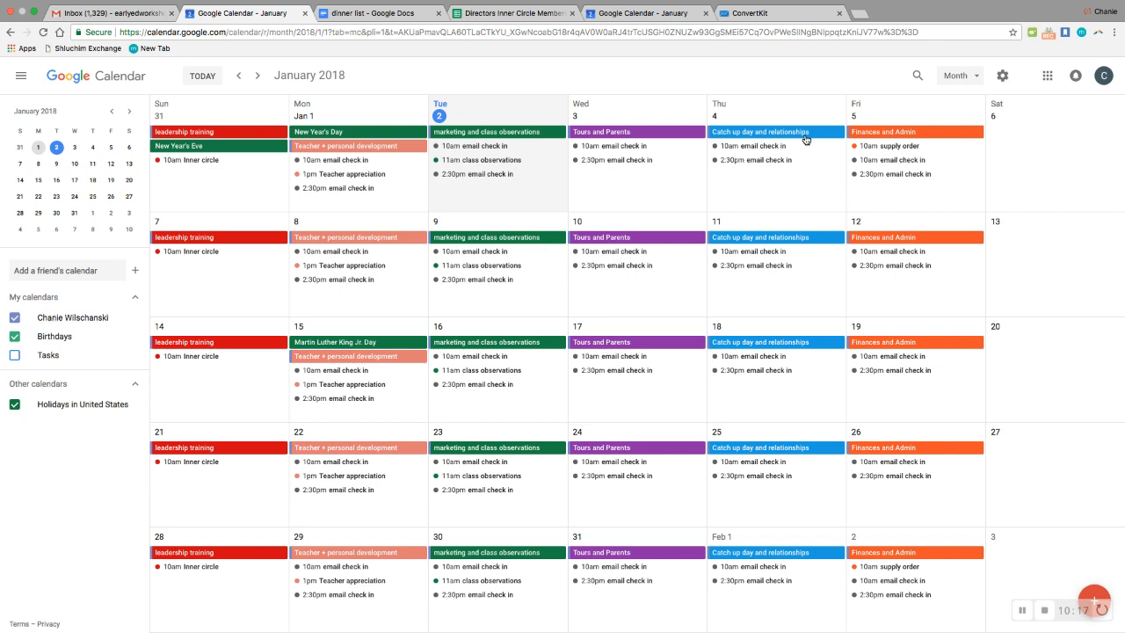
{"action": "left_click", "coordinate": [619, 14]}
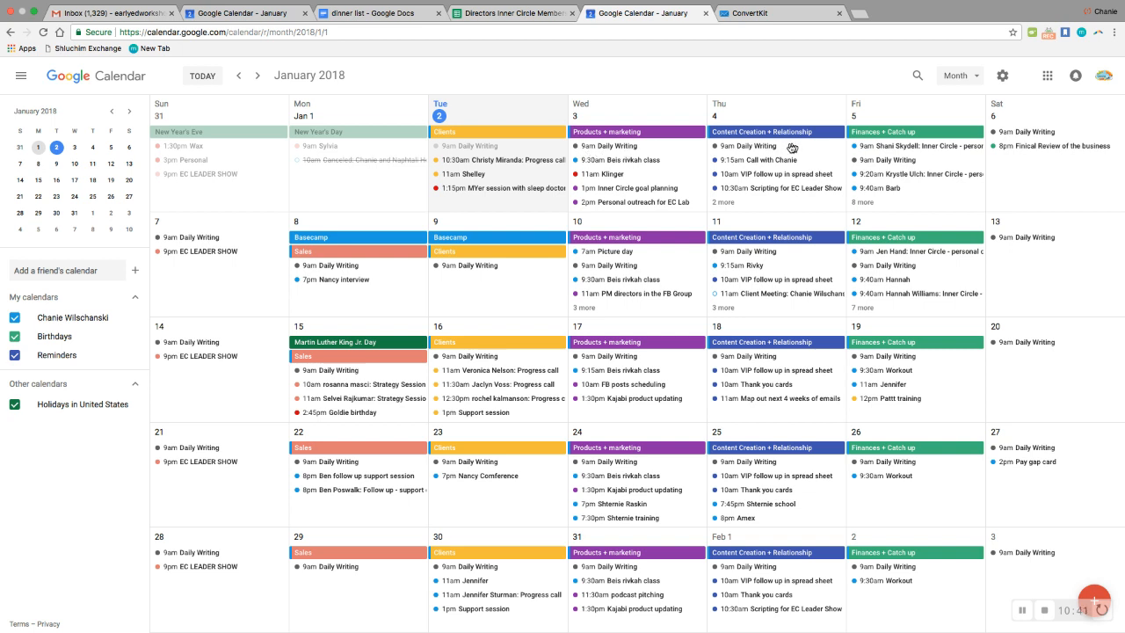
{"action": "left_click", "coordinate": [732, 309]}
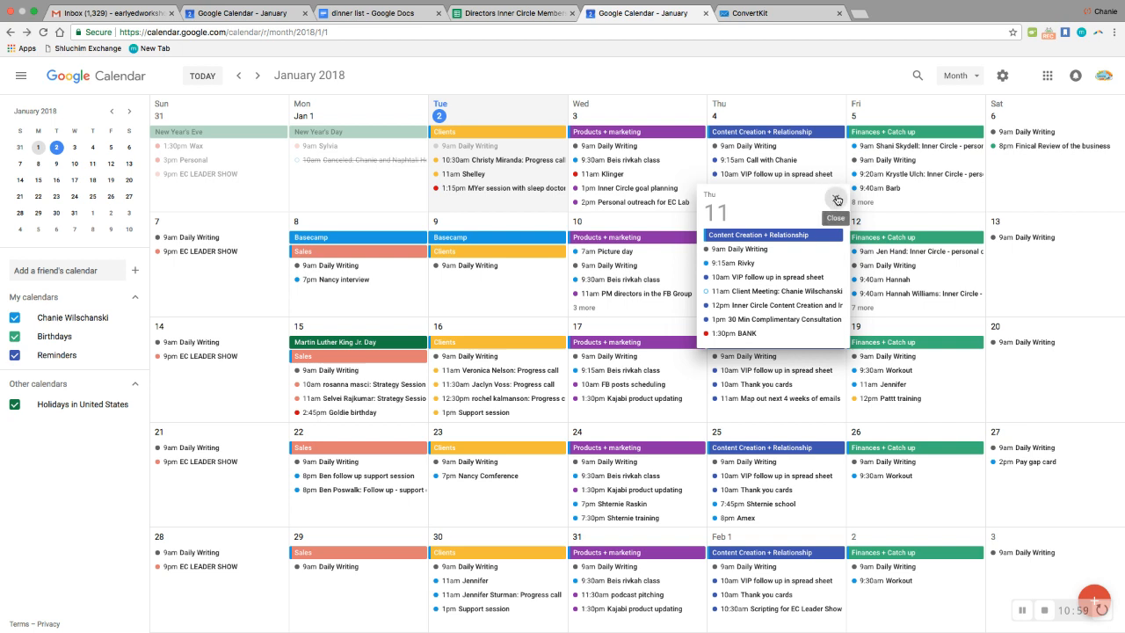
{"action": "left_click", "coordinate": [838, 199]}
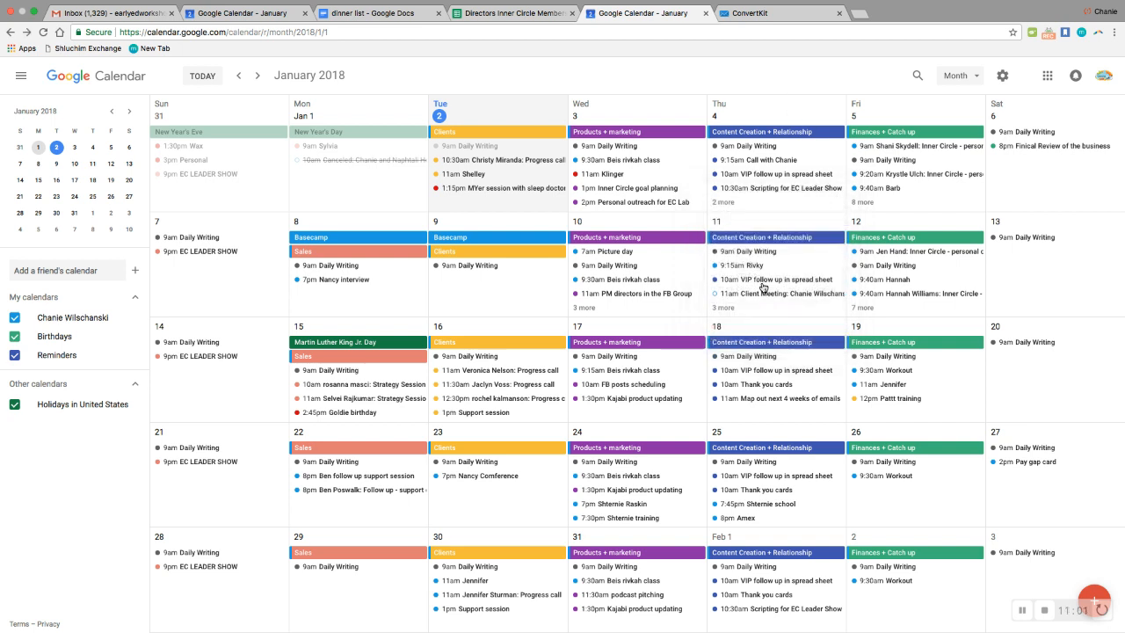